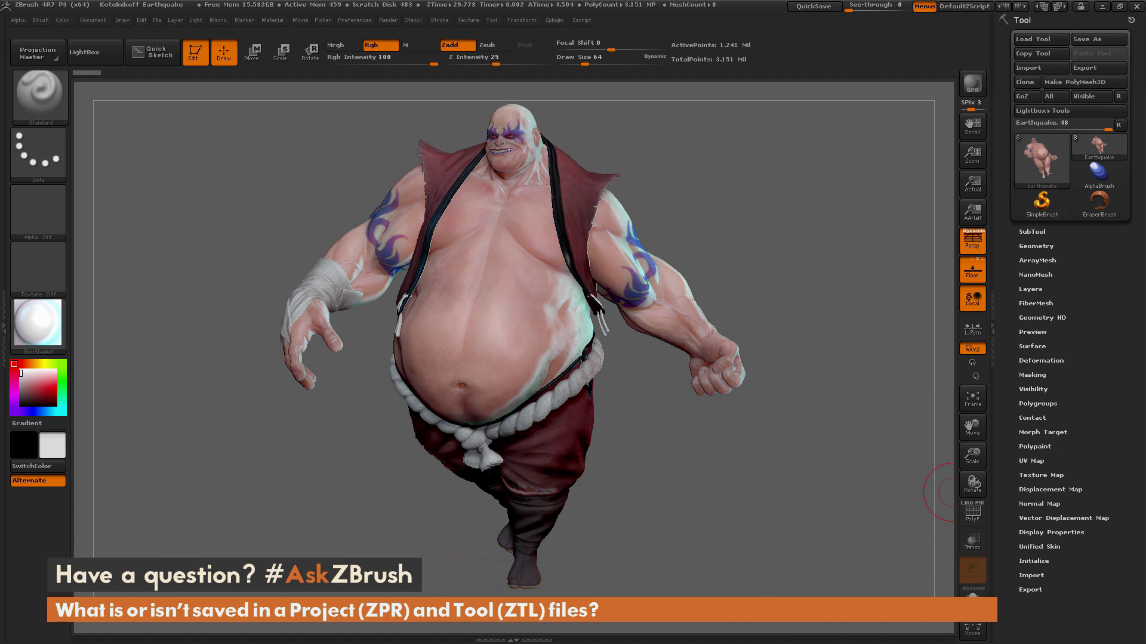
# Step: Compare the chart against the Tool palette's Subtool, Texture Map, Displacement Map and Normal Map sections
pyautogui.hotkey('alt', 'Tab')
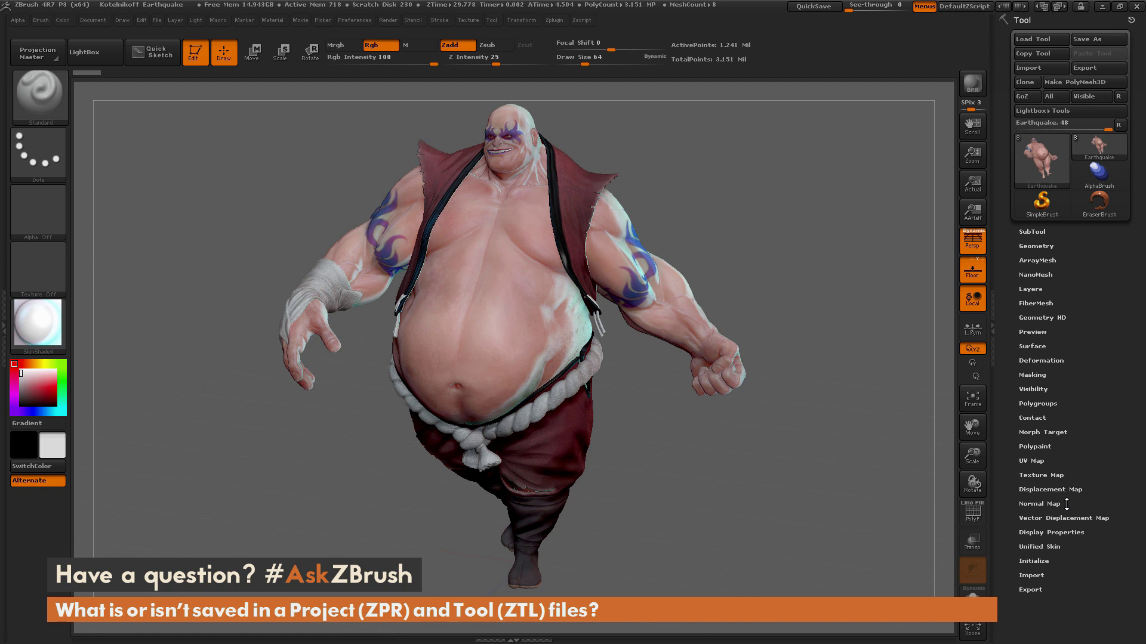
pyautogui.click(1039, 233)
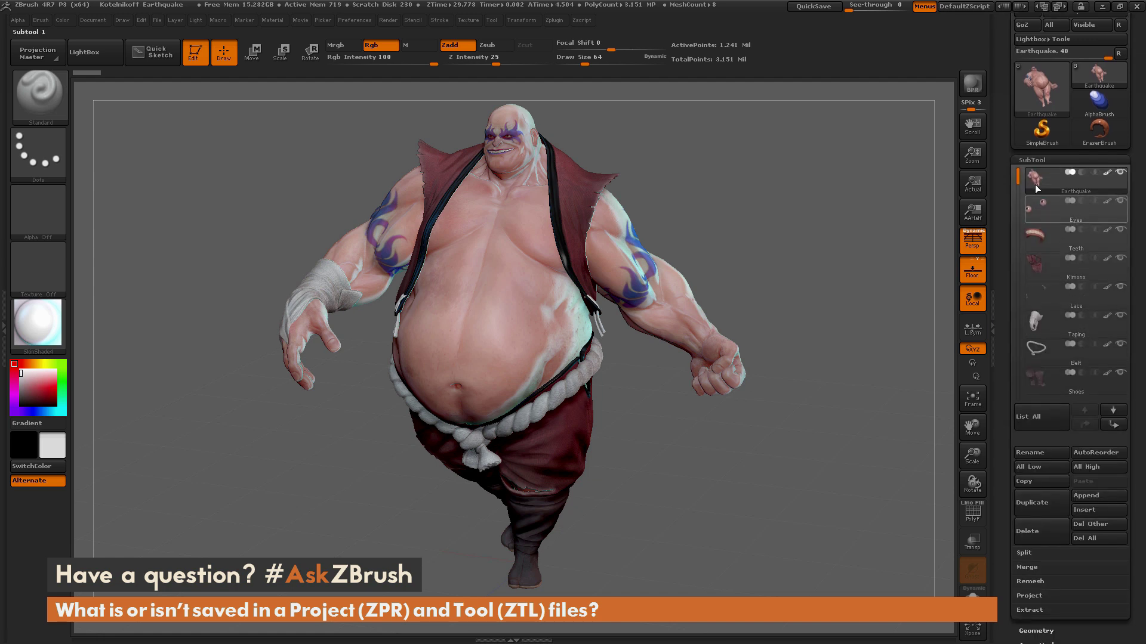
pyautogui.click(1041, 160)
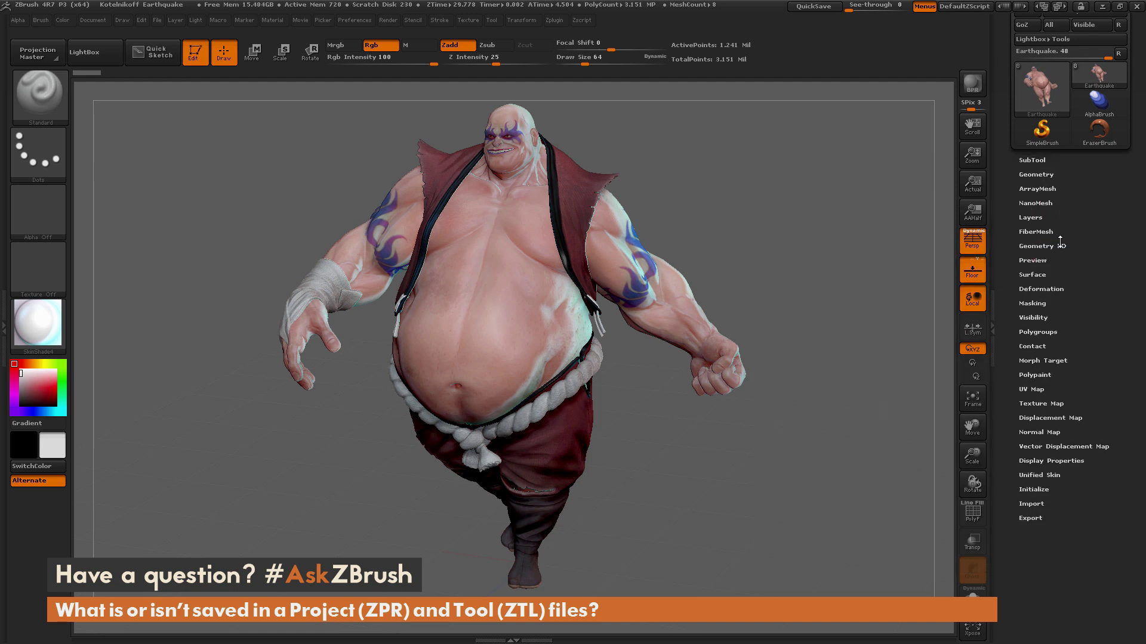
pyautogui.keyDown('shift'); pyautogui.click(1041, 404); pyautogui.keyUp('shift')
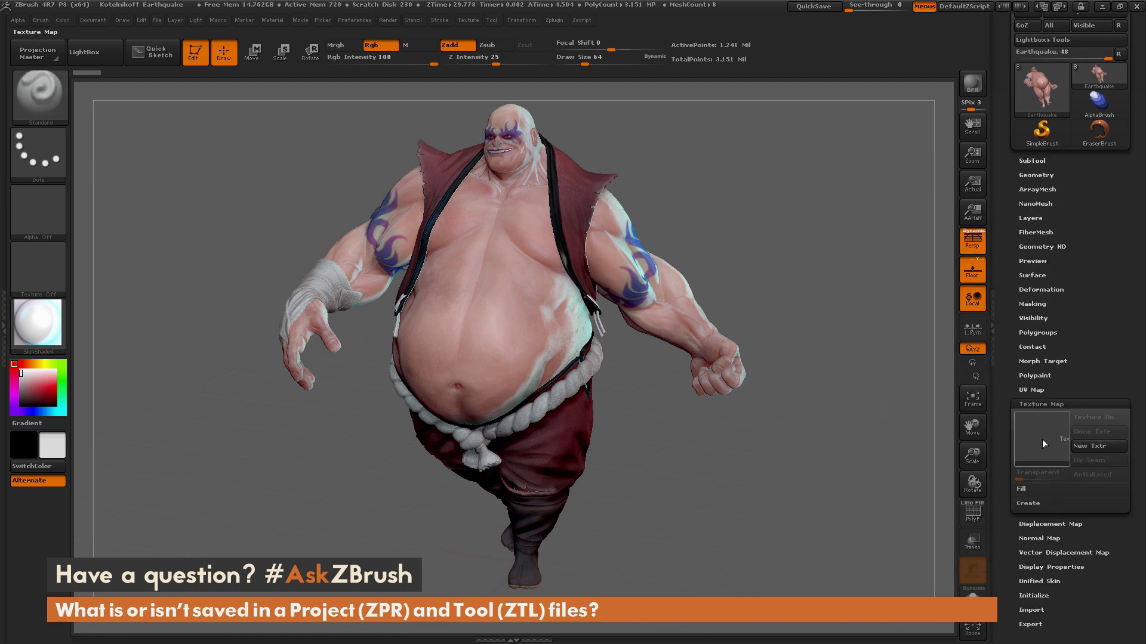
pyautogui.keyDown('shift'); pyautogui.click(1050, 524); pyautogui.keyUp('shift')
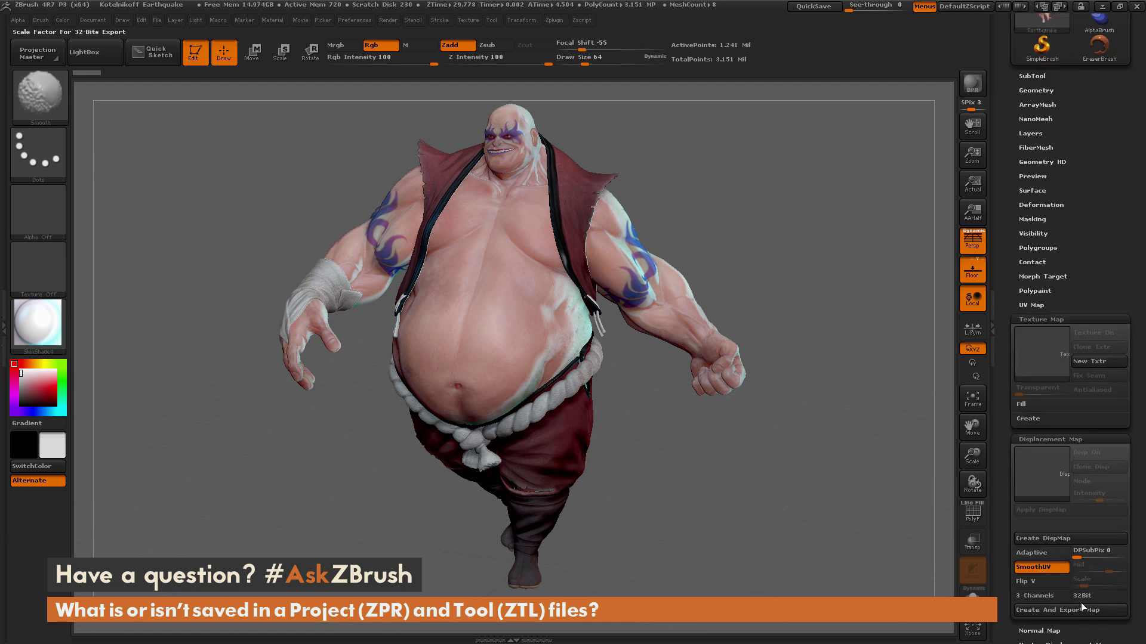
pyautogui.keyDown('shift'); pyautogui.click(1048, 631); pyautogui.keyUp('shift')
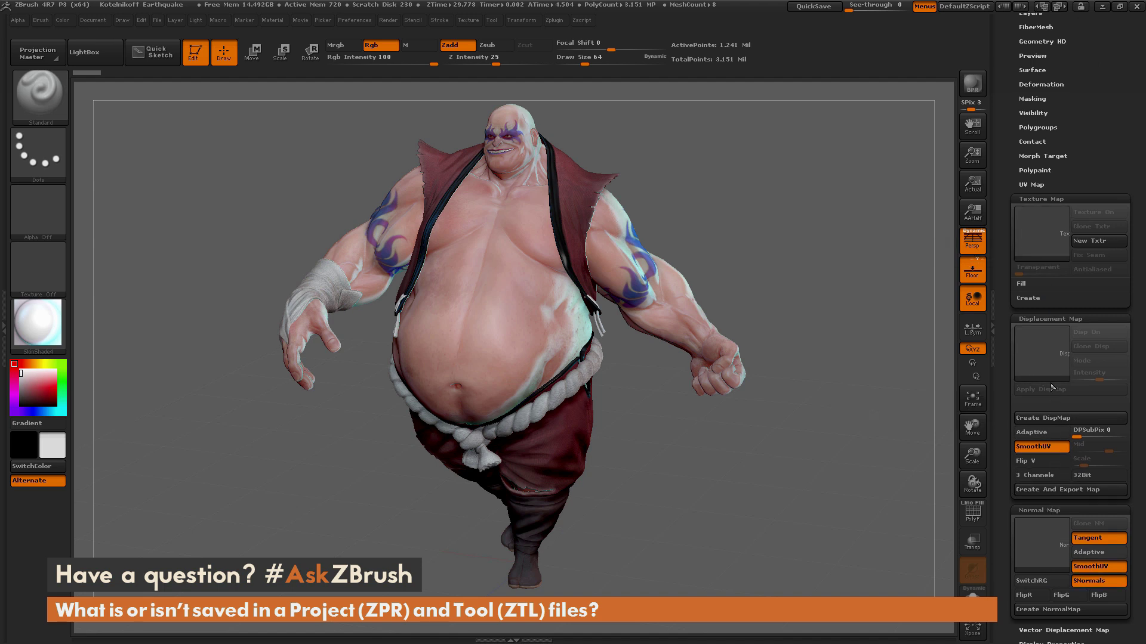
pyautogui.click(1039, 510)
pyautogui.click(1050, 319)
pyautogui.click(1041, 199)
# Step: Review the save comparison chart once more, then return to the ZBrush canvas
pyautogui.moveTo(1114, 101); pyautogui.dragTo(1116, 266)
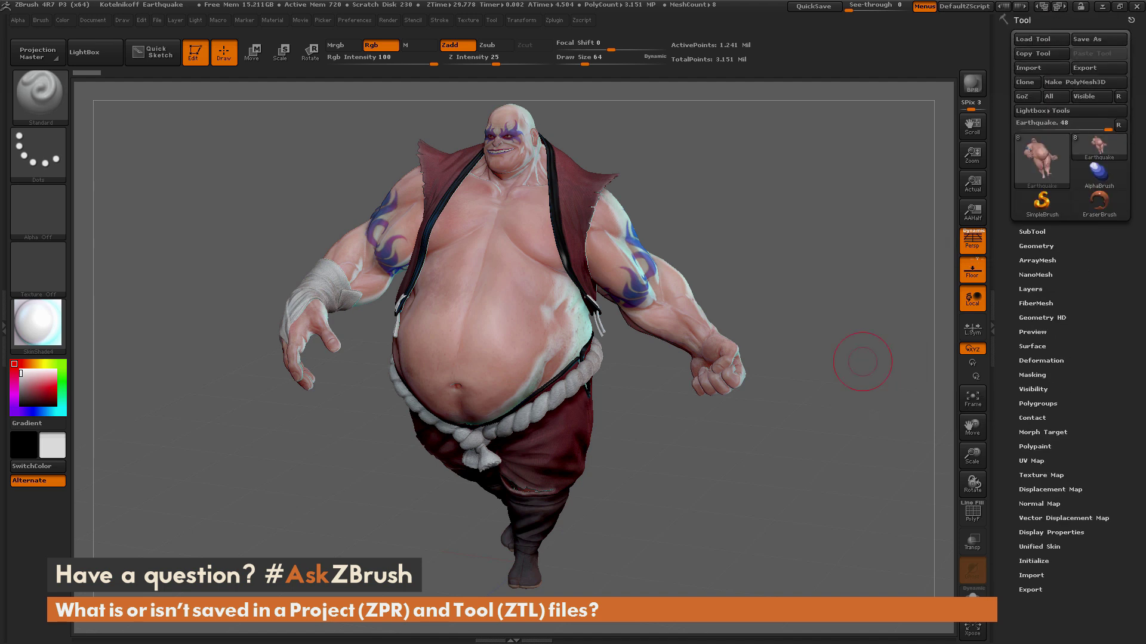
pyautogui.hotkey('alt', 'Tab')
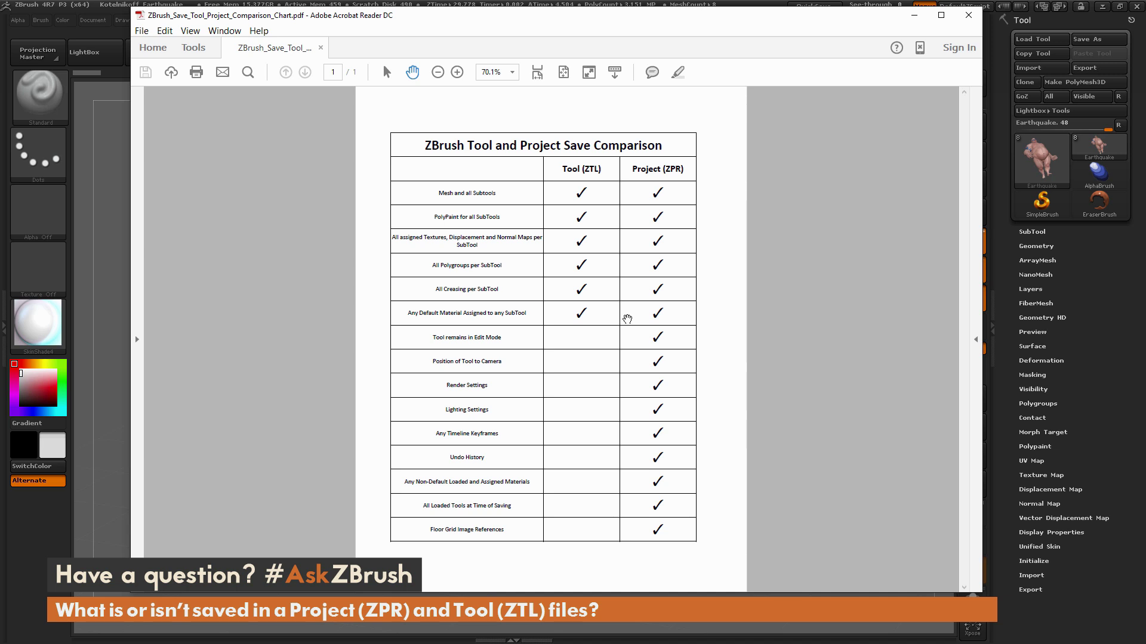
pyautogui.click(110, 466)
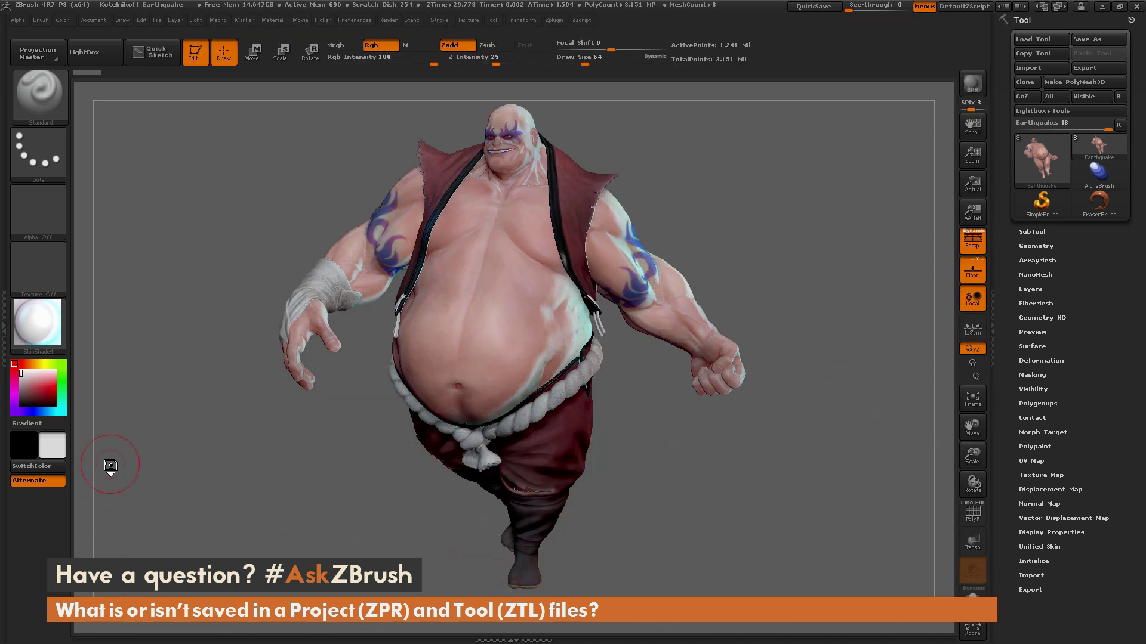
# Step: Browse the materials, then zoom in on the head and torso at full subdivision
pyautogui.click(45, 329)
pyautogui.hotkey('alt', 'Tab')
pyautogui.hotkey('shift', 'd')
pyautogui.keyDown('alt'); pyautogui.moveTo(702, 473); pyautogui.dragTo(755, 482); pyautogui.keyUp('alt')
pyautogui.press('d')
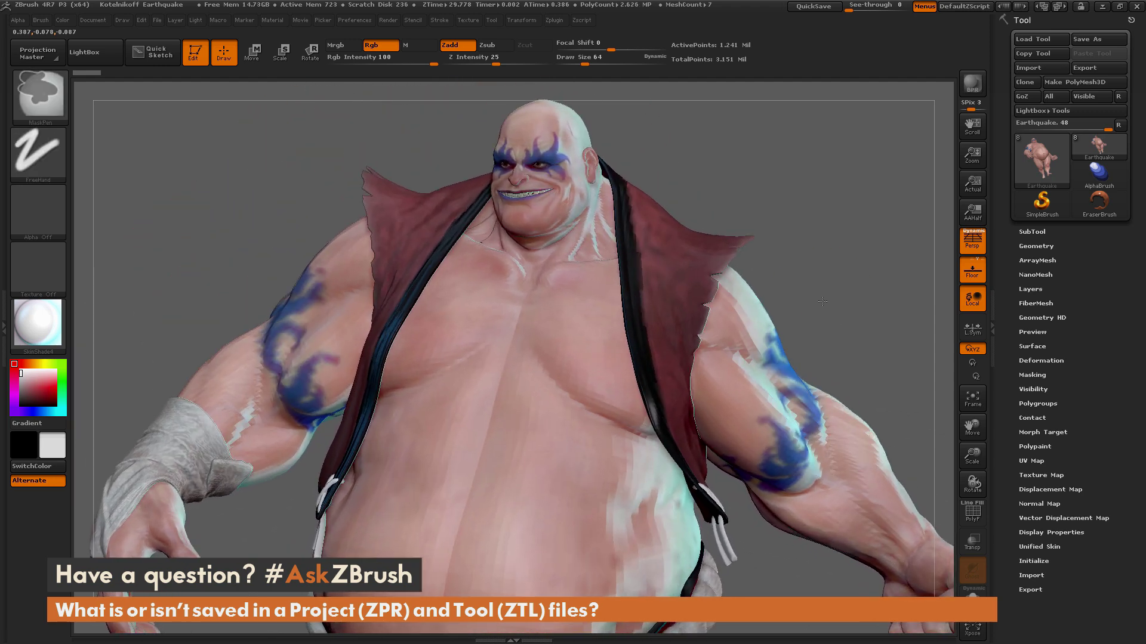
pyautogui.press('space')
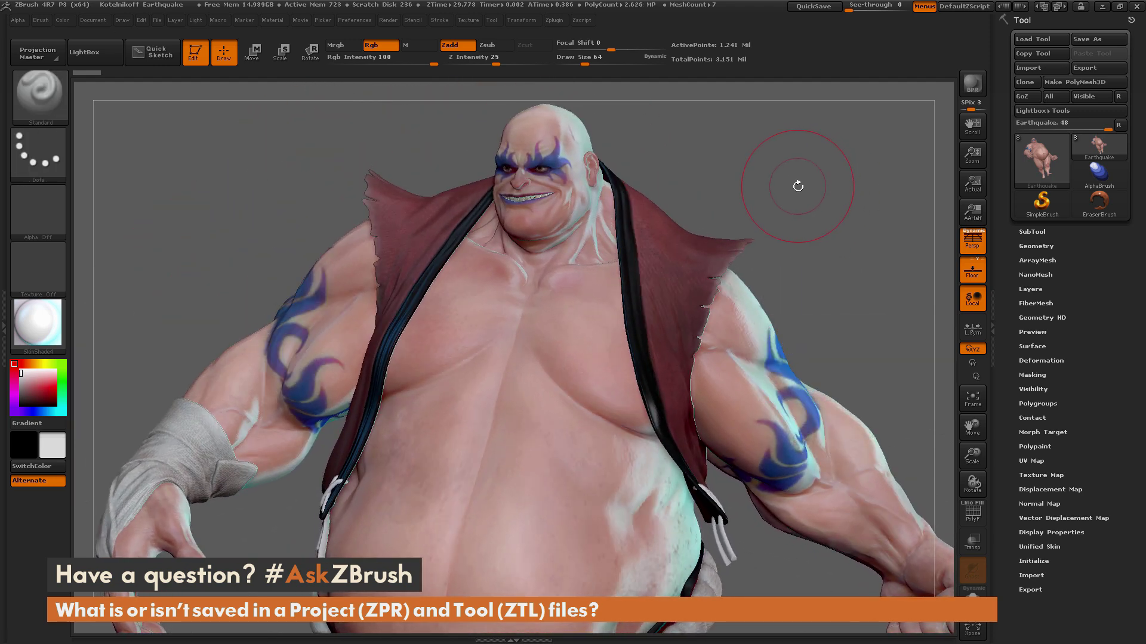
# Step: Save the Earthquake scene as a ZBrush project in the Desktop's Importing Tools folder
pyautogui.click(157, 20)
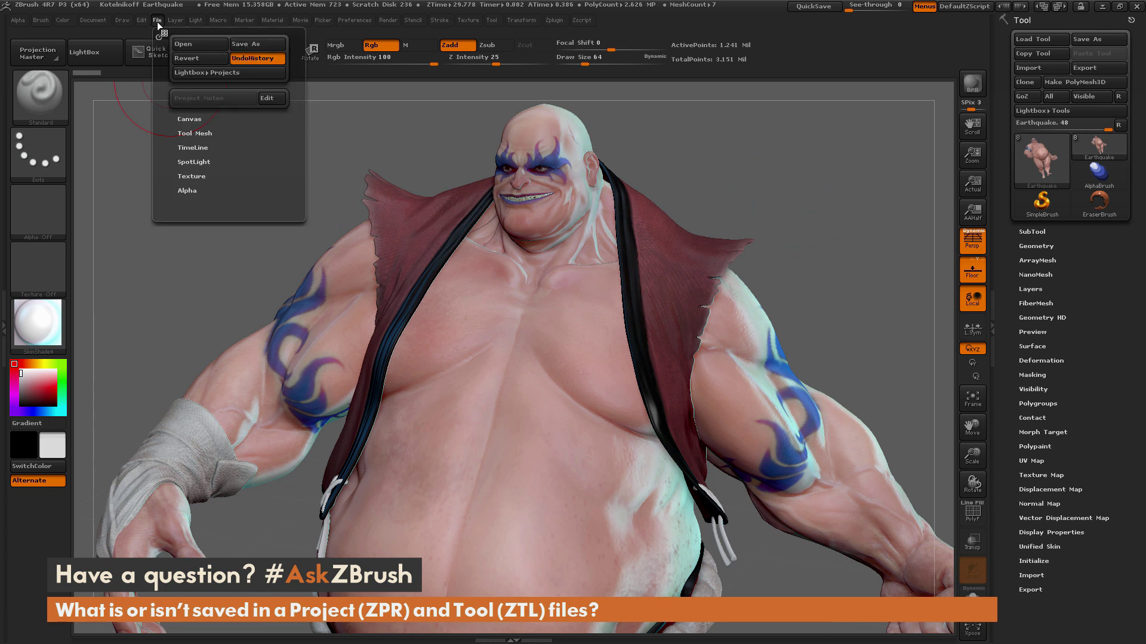
pyautogui.click(256, 44)
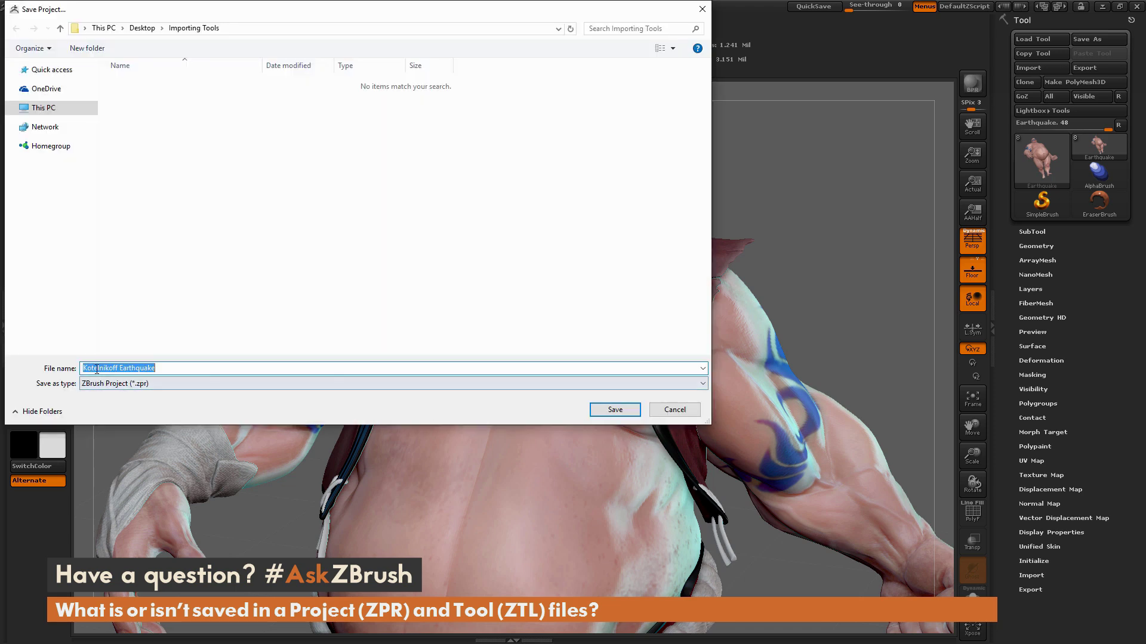
pyautogui.click(626, 411)
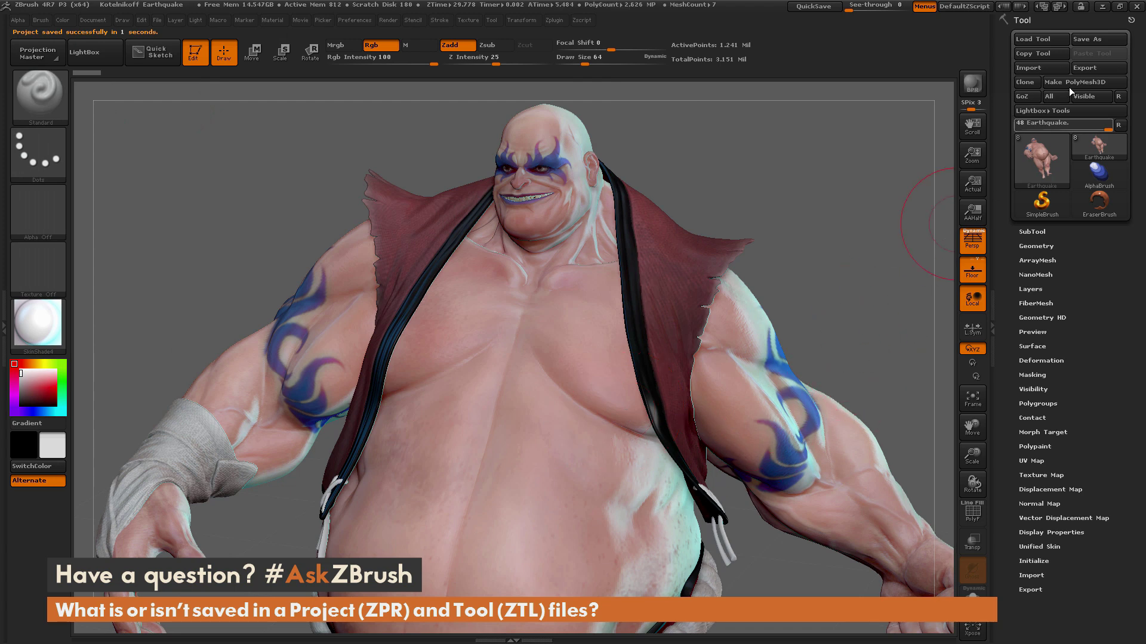
# Step: Save the model as the ZTool Earthquake.ztl in the Importing Tools folder
pyautogui.click(1098, 39)
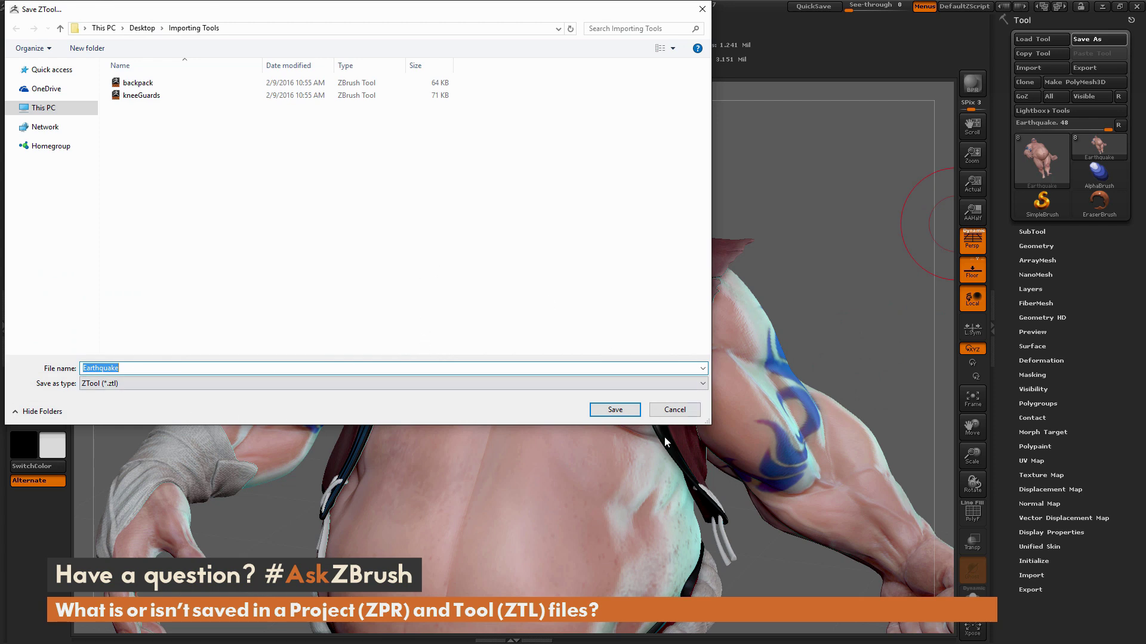
pyautogui.click(615, 409)
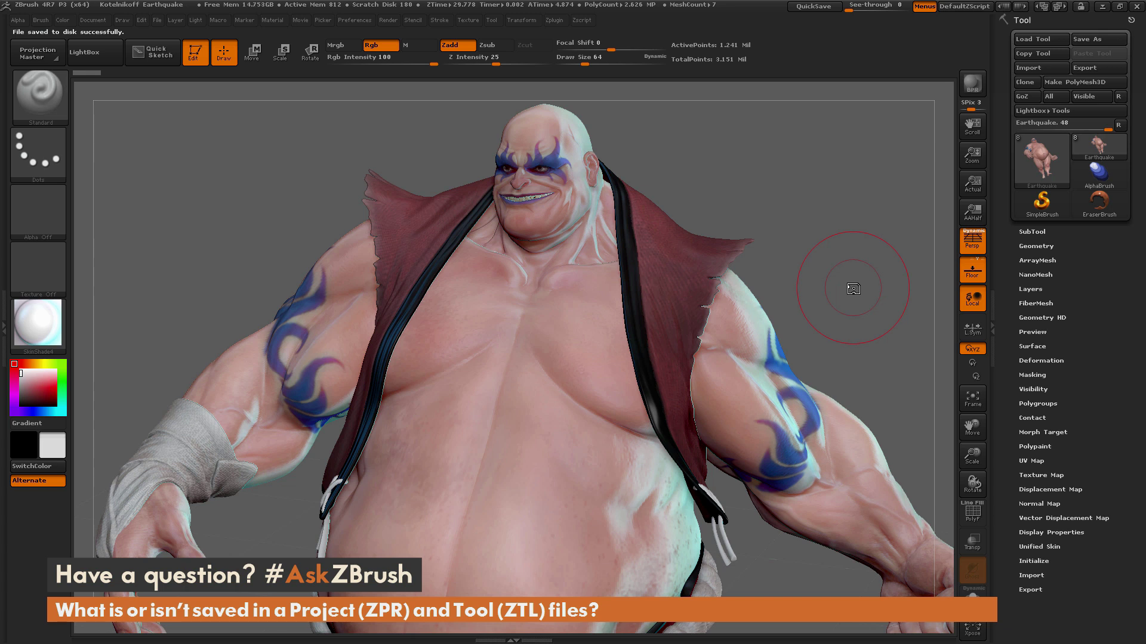
pyautogui.click(357, 21)
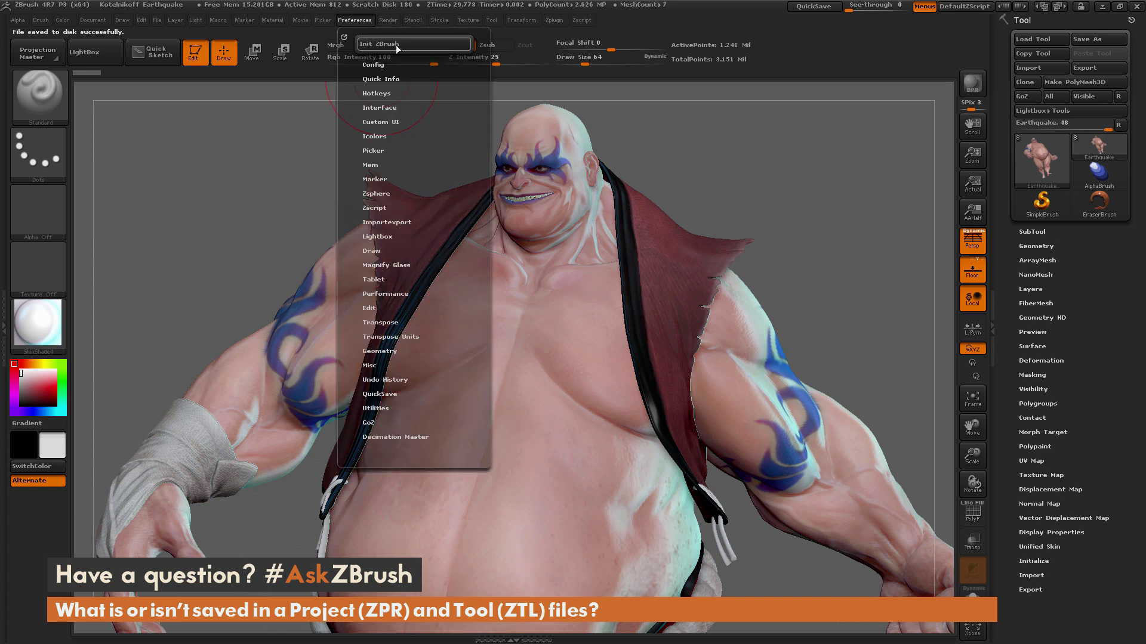
# Step: Reinitialize ZBrush with Init ZBrush, confirming Yes
pyautogui.click(403, 45)
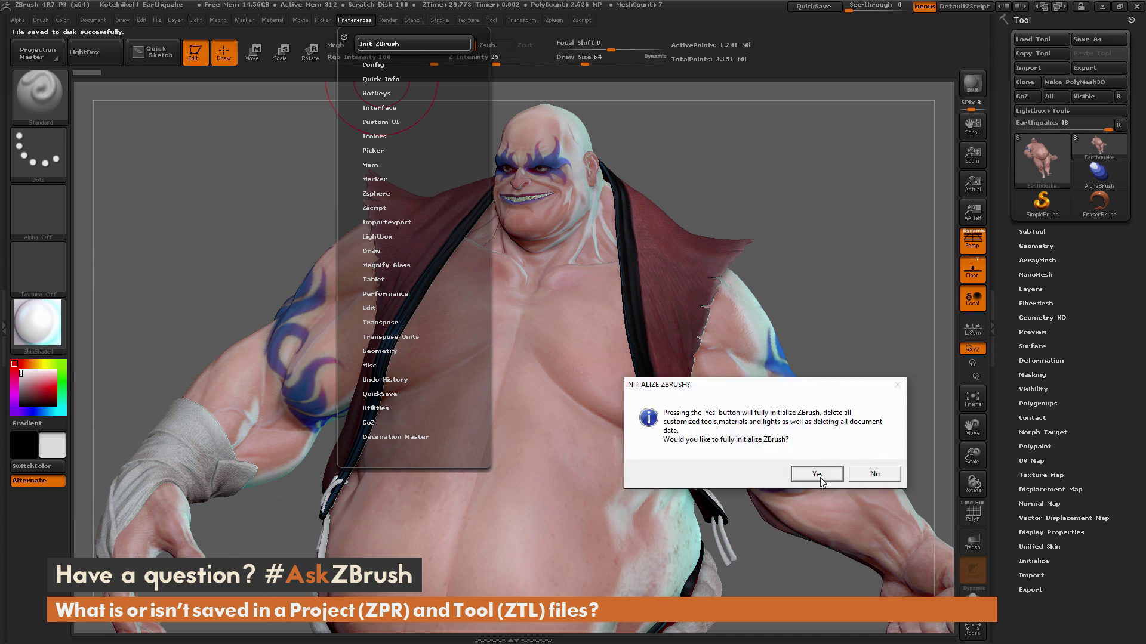
pyautogui.click(820, 476)
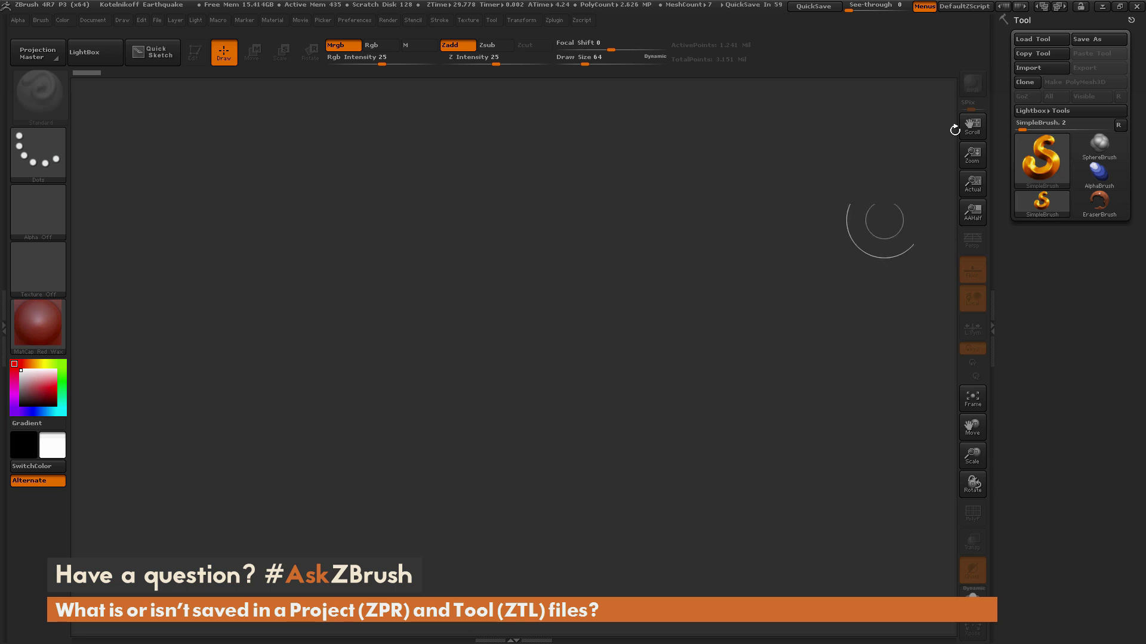
# Step: Load Earthquake.ztl from the Importing Tools folder as the active tool
pyautogui.click(1047, 39)
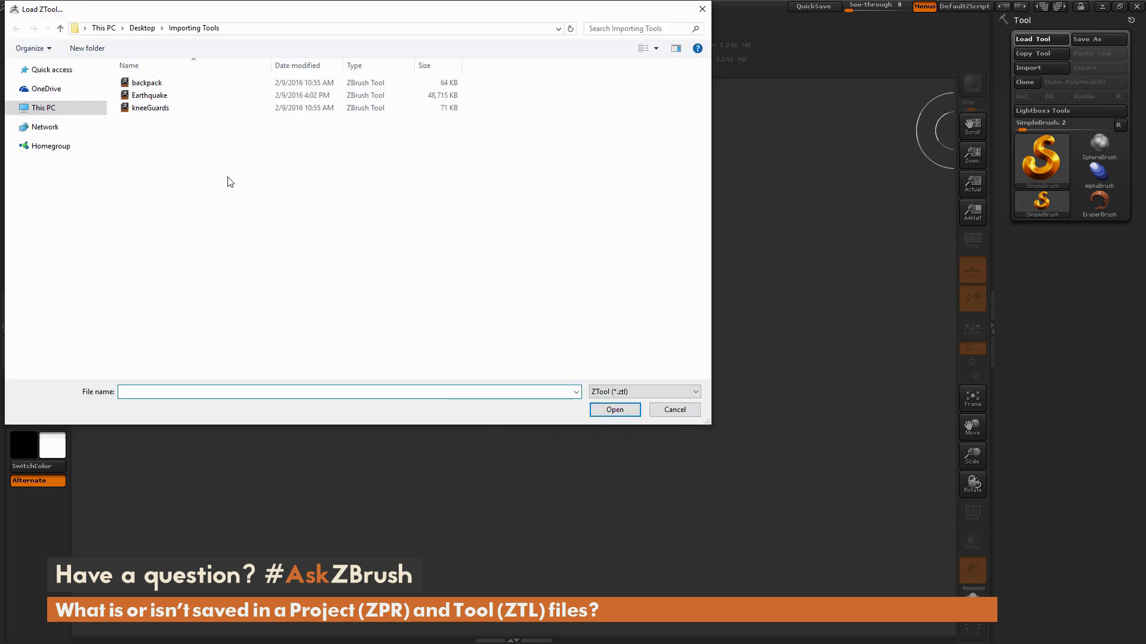
pyautogui.click(162, 95)
pyautogui.click(615, 410)
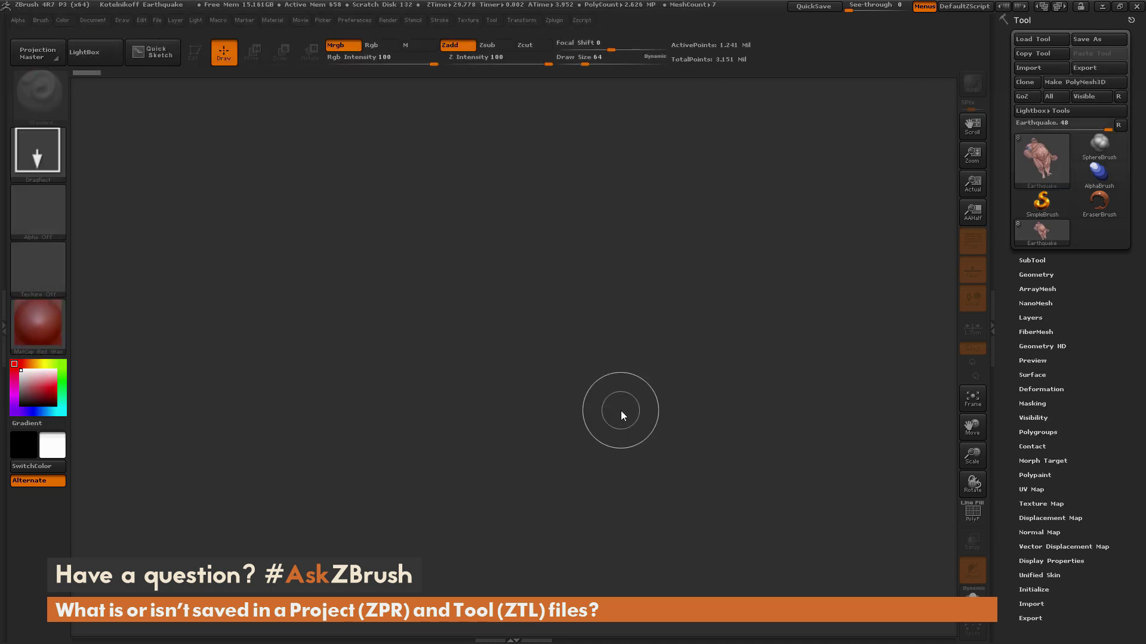
pyautogui.moveTo(1041, 159)
# Step: Draw Earthquake in Edit mode, orbit to a raised three-quarter view, frame it, and check the chart
pyautogui.moveTo(543, 410); pyautogui.dragTo(543, 413)
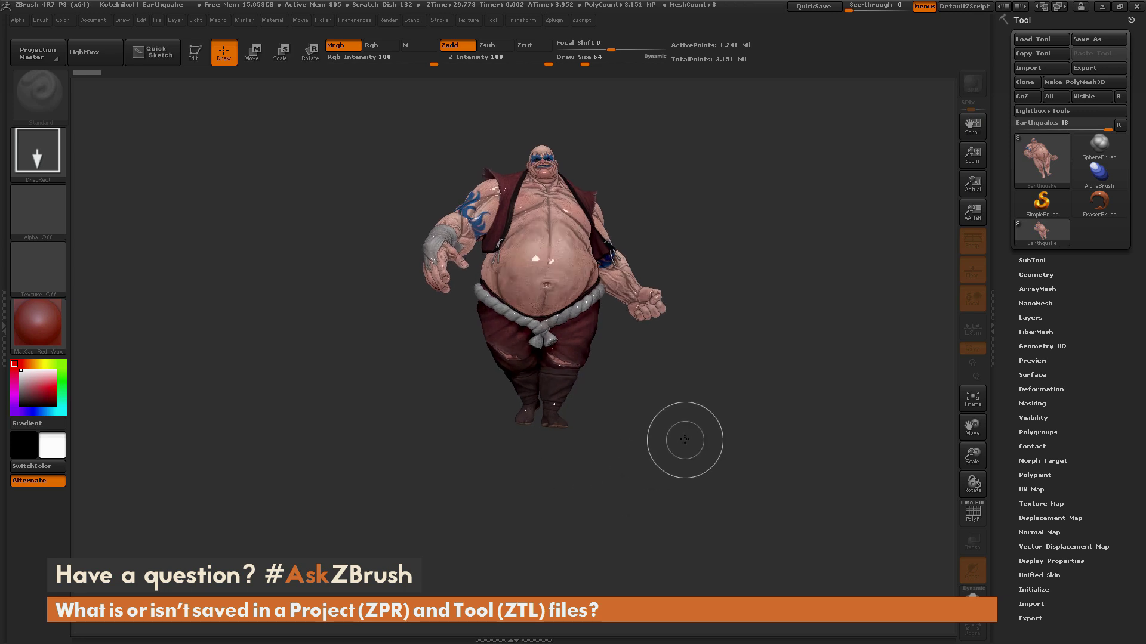
pyautogui.press('t')
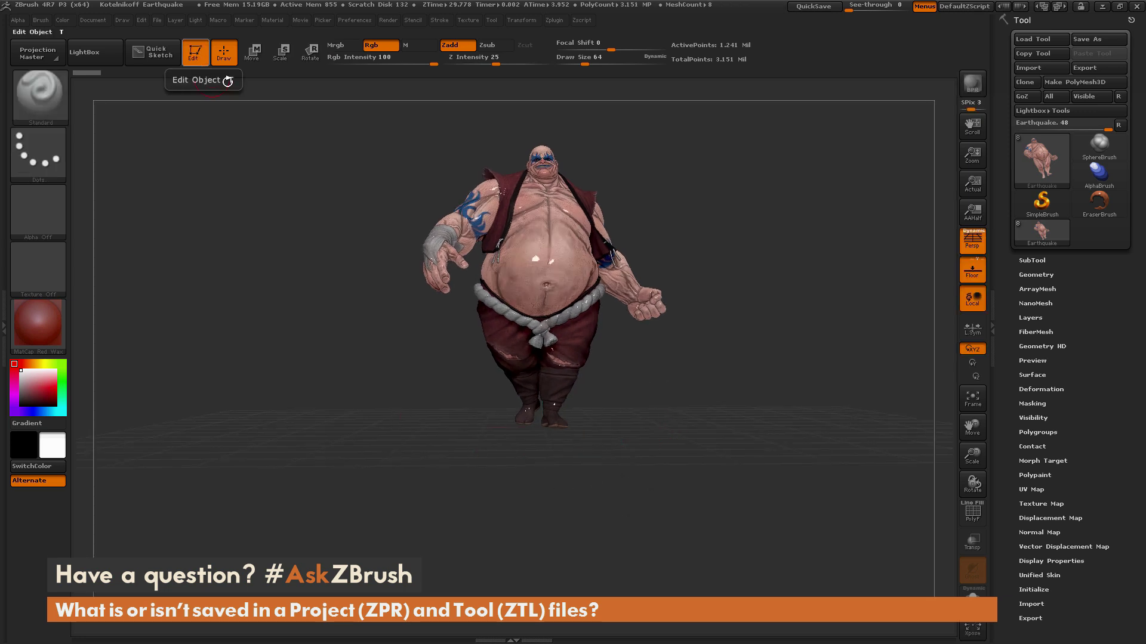
pyautogui.moveTo(781, 396)
pyautogui.mouseDown()
pyautogui.moveTo(765, 391)
pyautogui.moveTo(790, 422)
pyautogui.moveTo(773, 417)
pyautogui.mouseUp()
pyautogui.press('f')
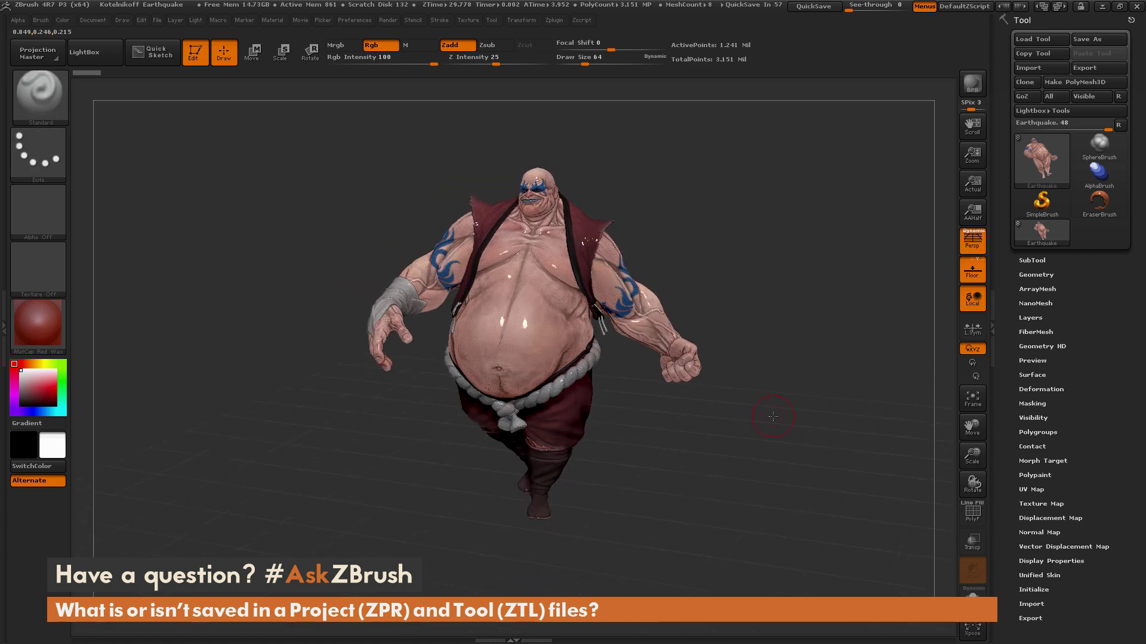
pyautogui.hotkey('alt', 'Tab')
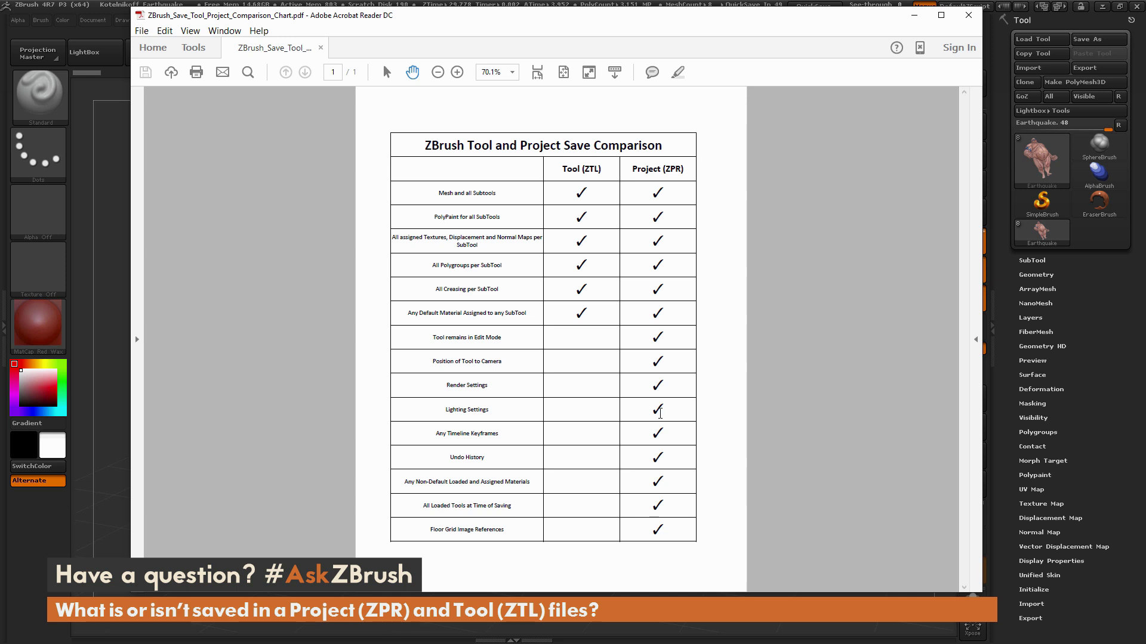
pyautogui.hotkey('alt', 'Tab')
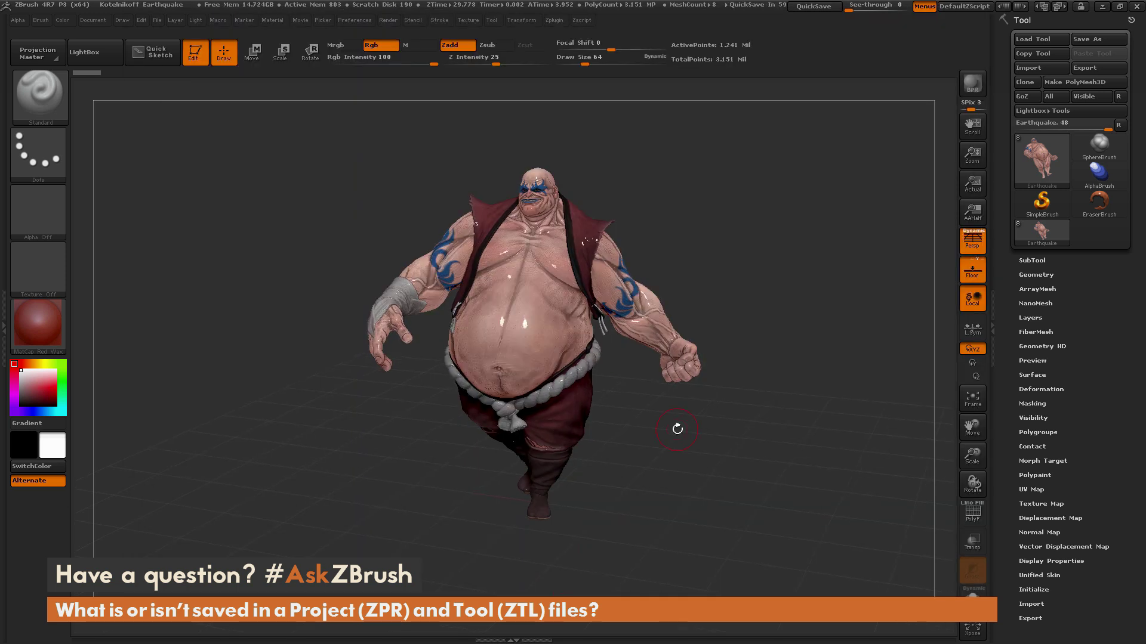
# Step: Reopen the saved Earthquake .ZPR project, discarding changes to the current scene
pyautogui.click(160, 21)
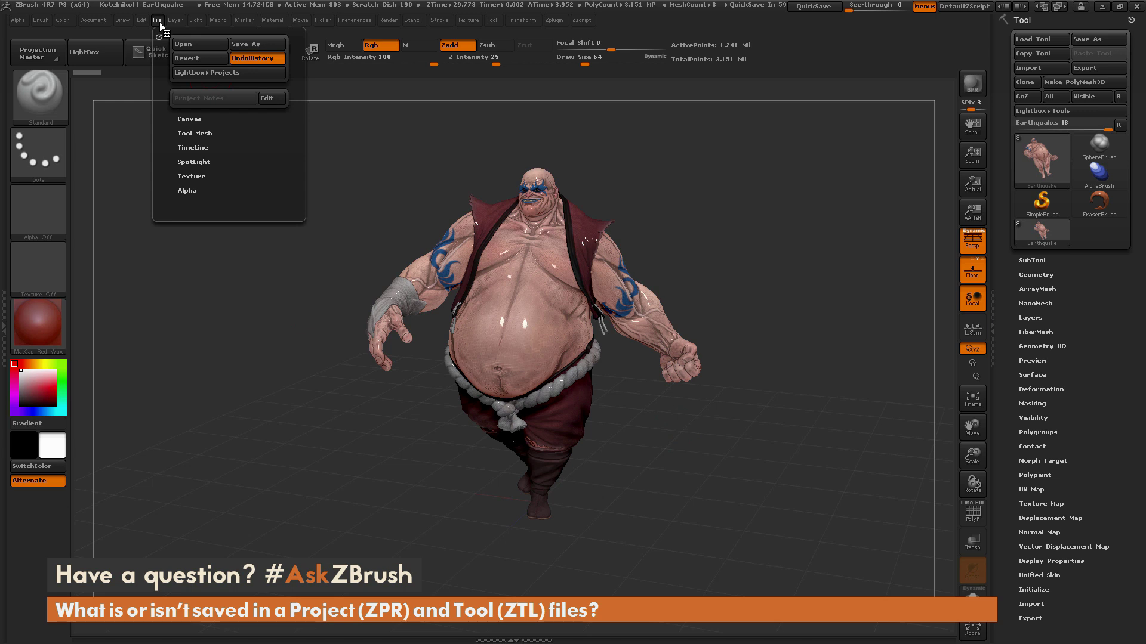
pyautogui.click(198, 44)
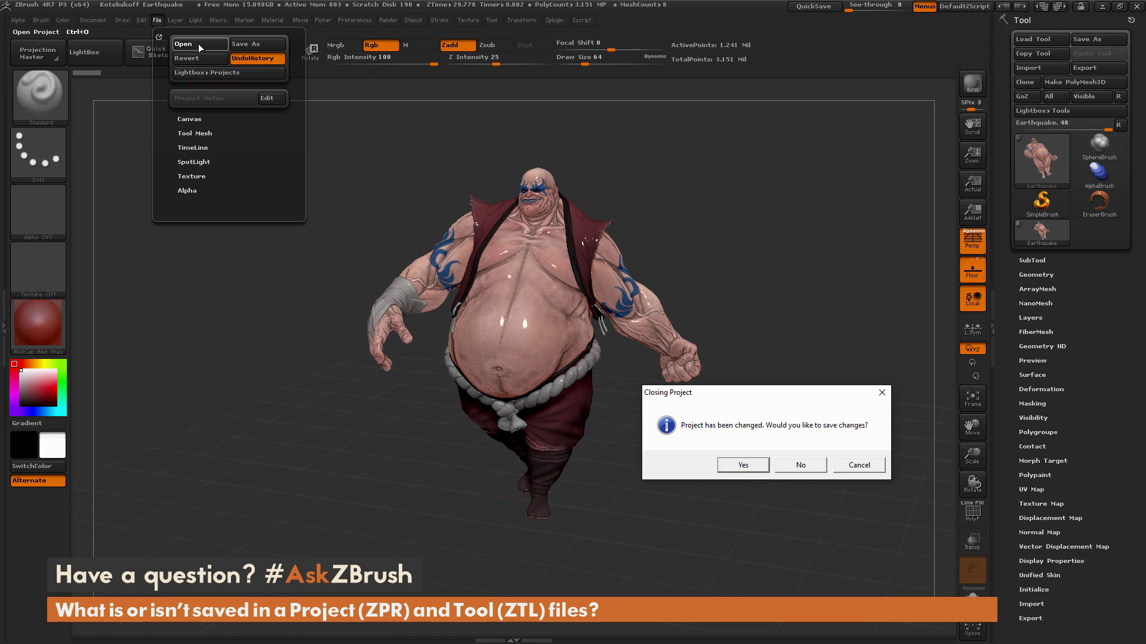
pyautogui.click(800, 465)
pyautogui.click(175, 84)
pyautogui.click(615, 410)
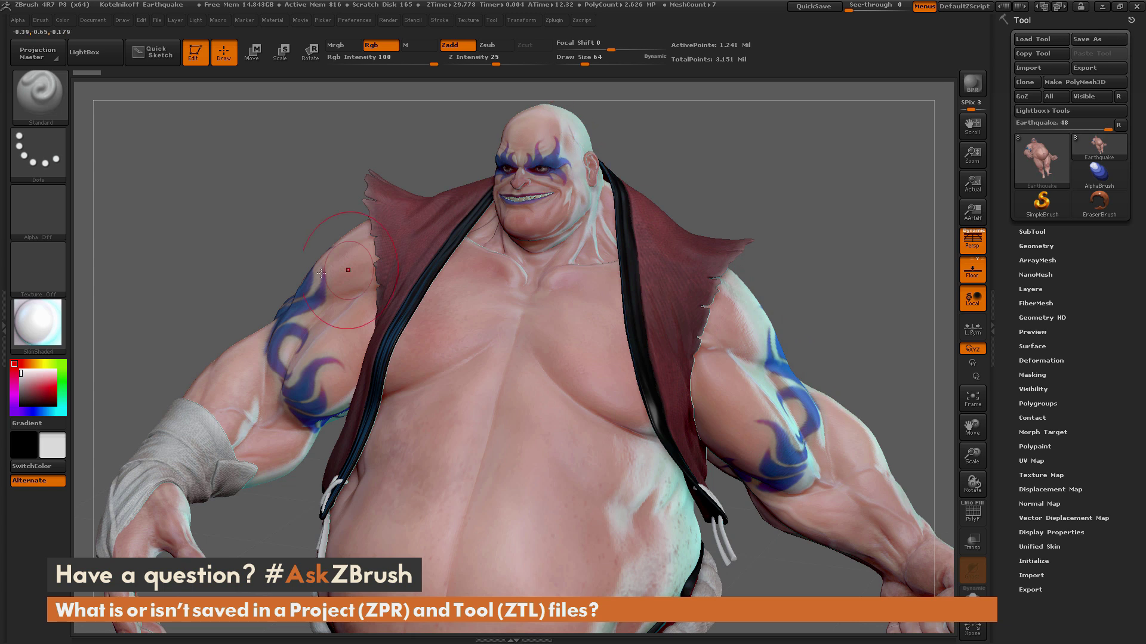
pyautogui.click(195, 19)
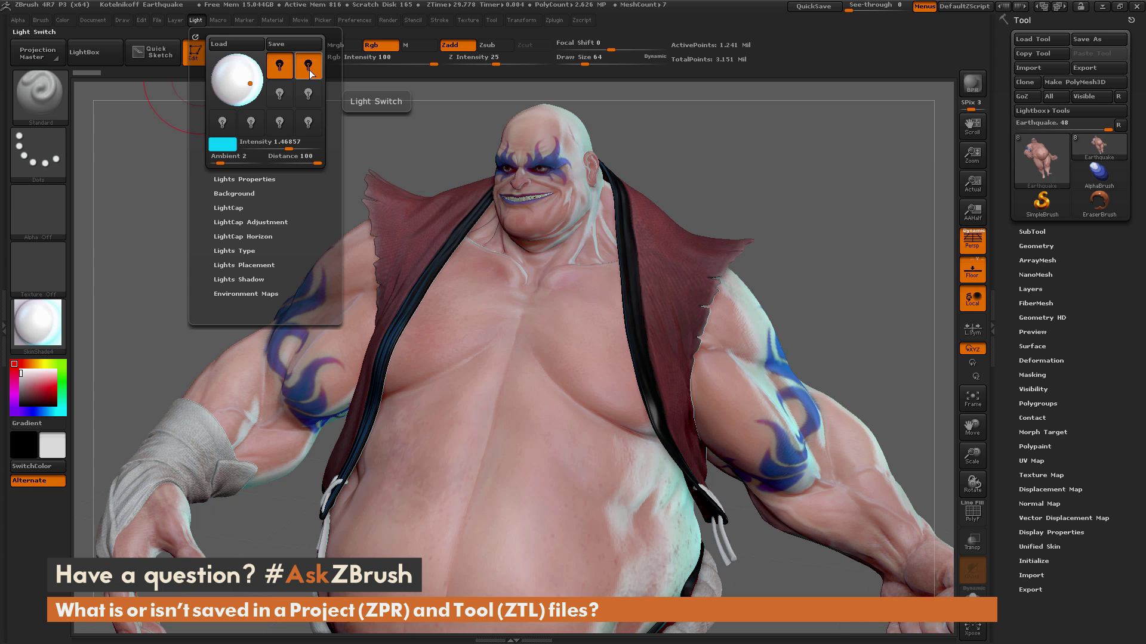
pyautogui.click(388, 19)
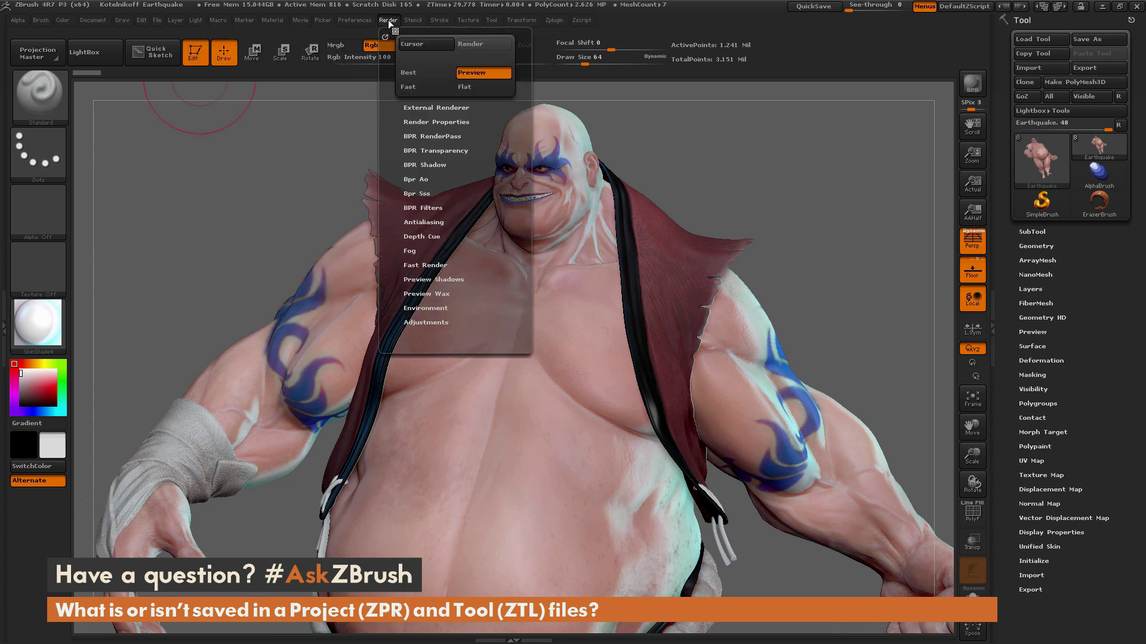
pyautogui.click(459, 122)
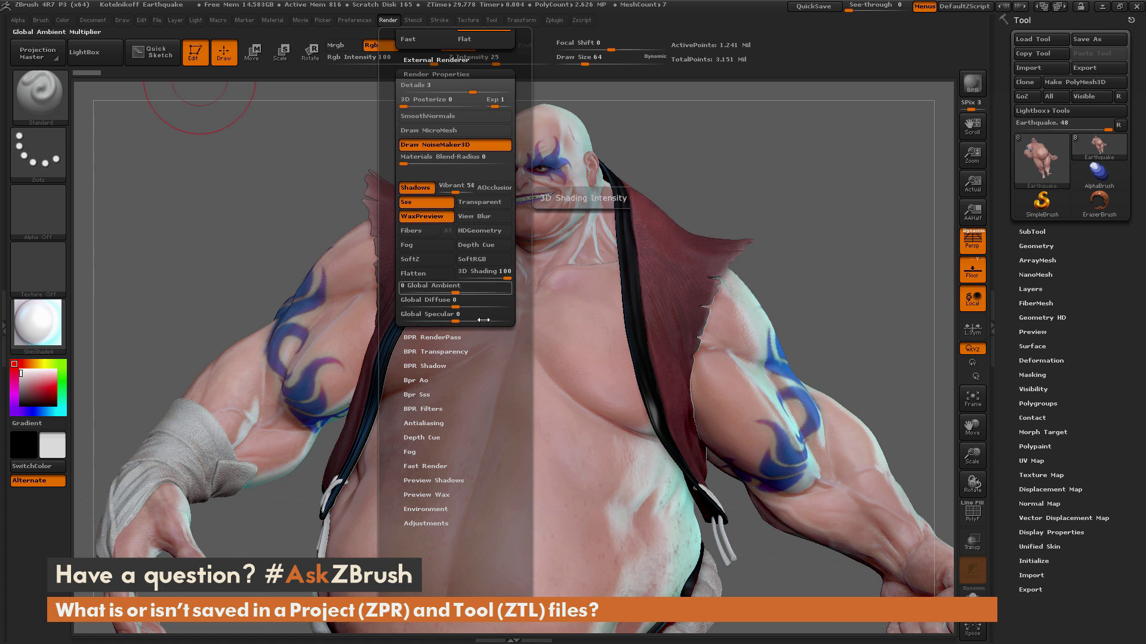
pyautogui.scroll(3, 500, 423)
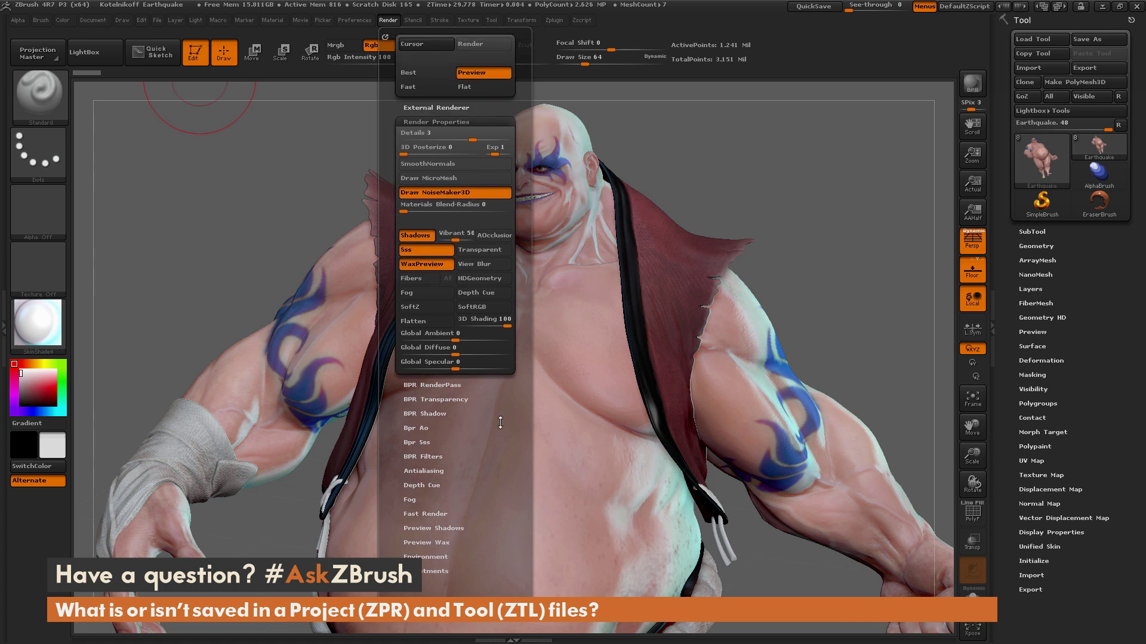
pyautogui.click(437, 413)
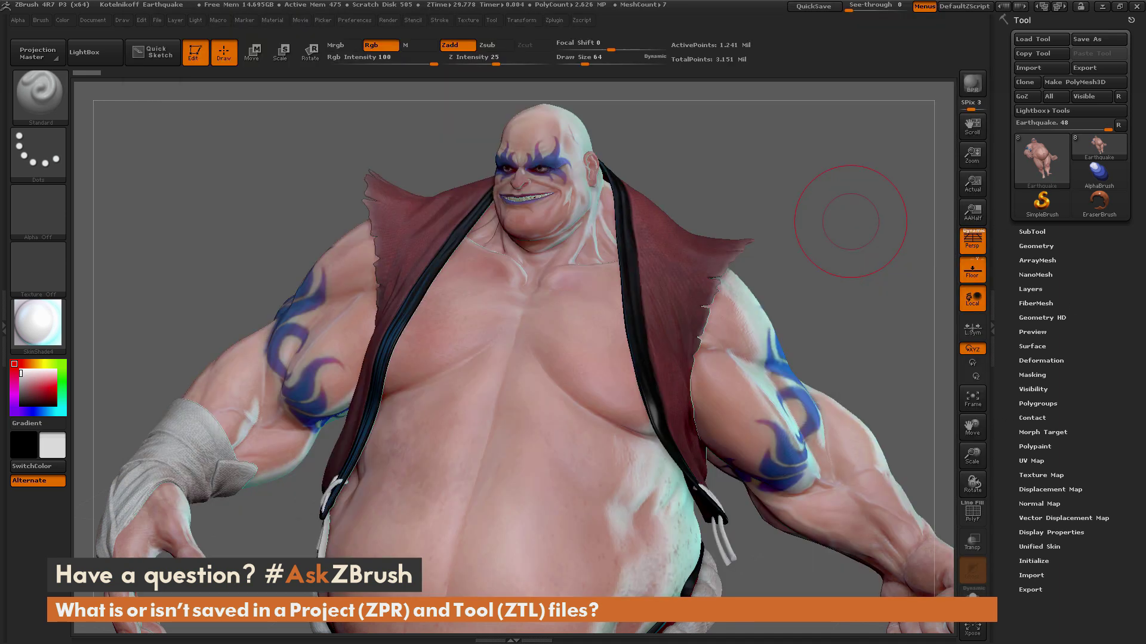
# Step: Load the stock Dog.ZTL and DemoSoldier.ZTL tools into the tool list
pyautogui.moveTo(1044, 159)
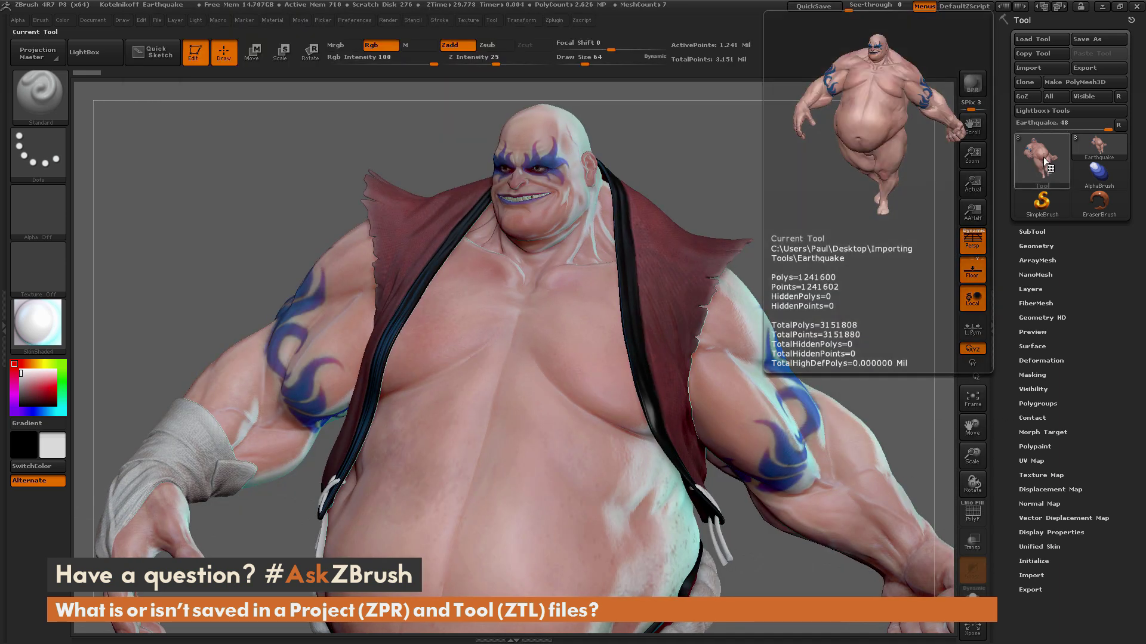
pyautogui.click(1041, 159)
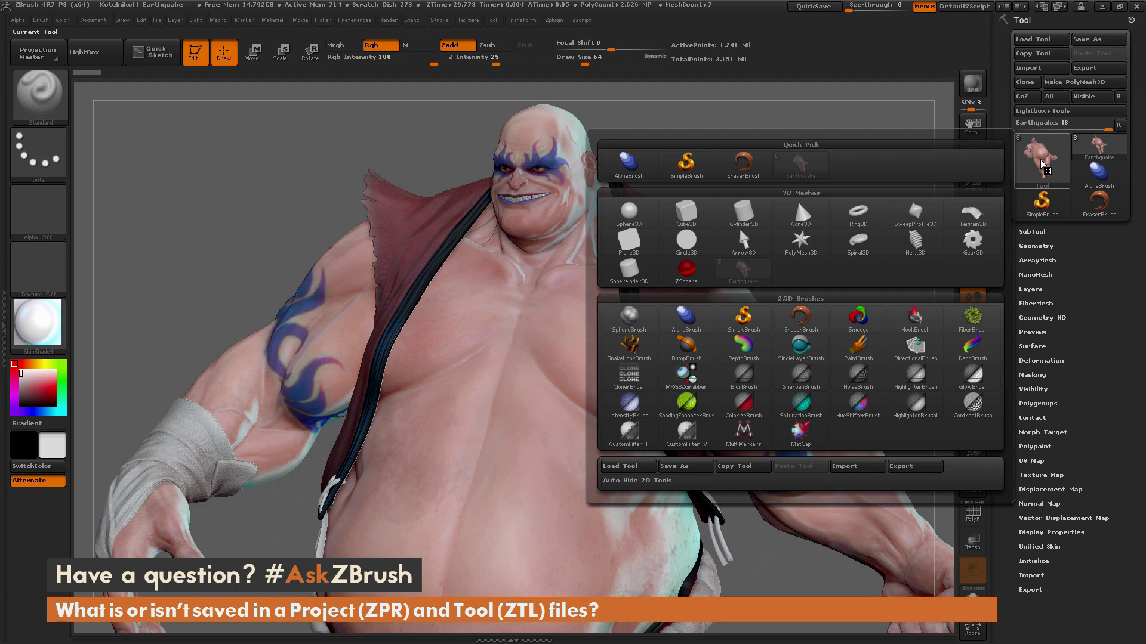
pyautogui.moveTo(742, 275)
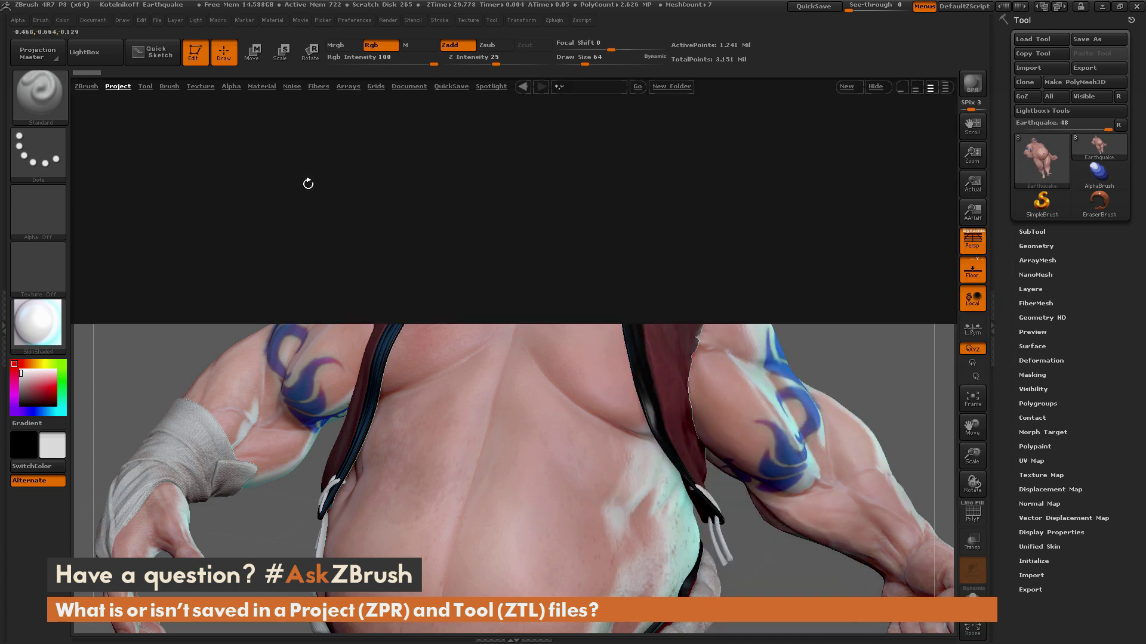
pyautogui.click(145, 86)
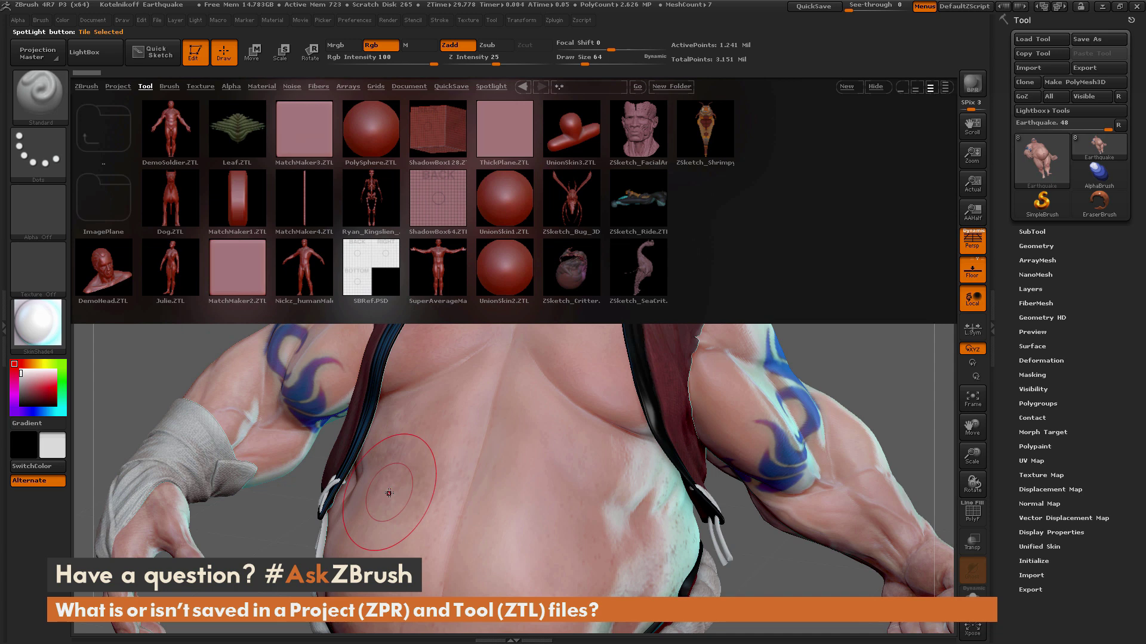
pyautogui.doubleClick(179, 191)
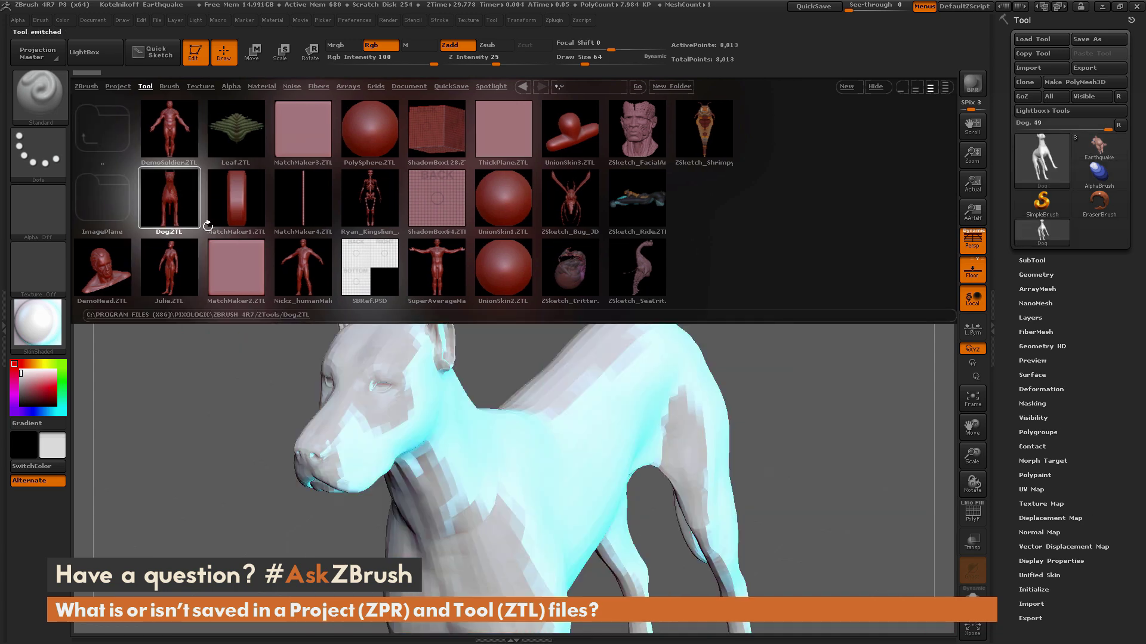
pyautogui.doubleClick(176, 124)
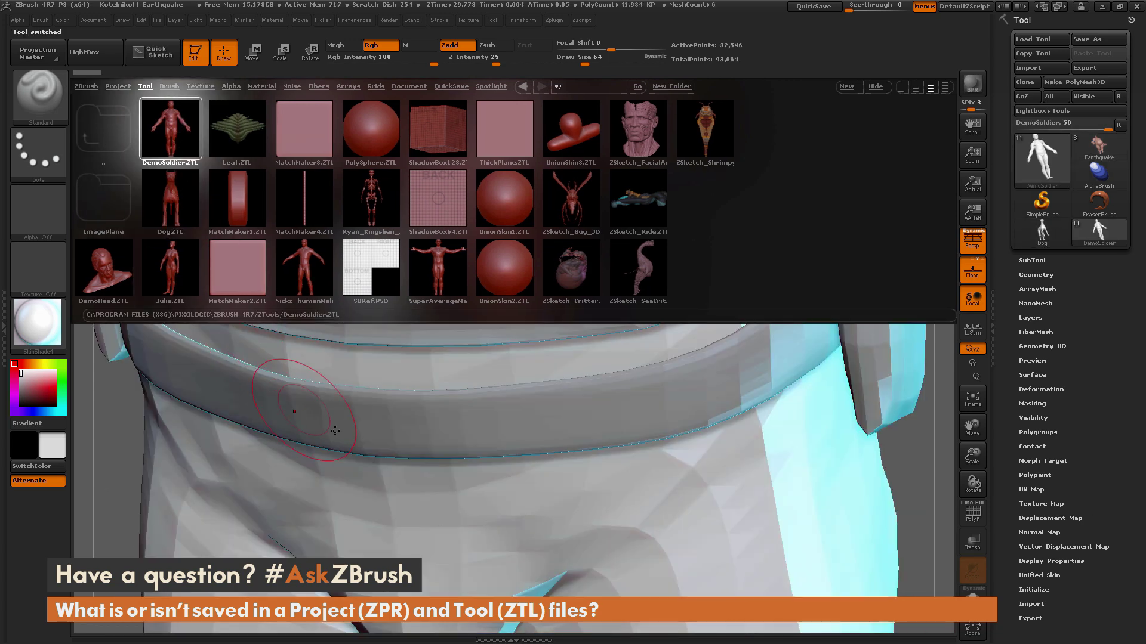
pyautogui.press('f')
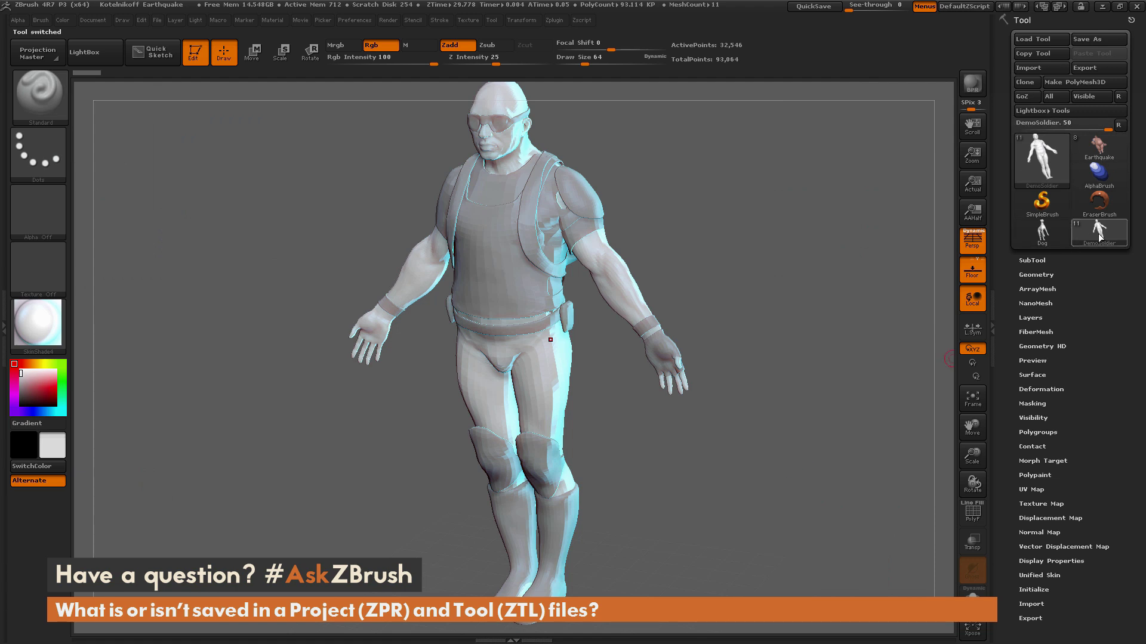
# Step: Switch through Dog back to Earthquake and frame it to fill the canvas
pyautogui.click(1043, 236)
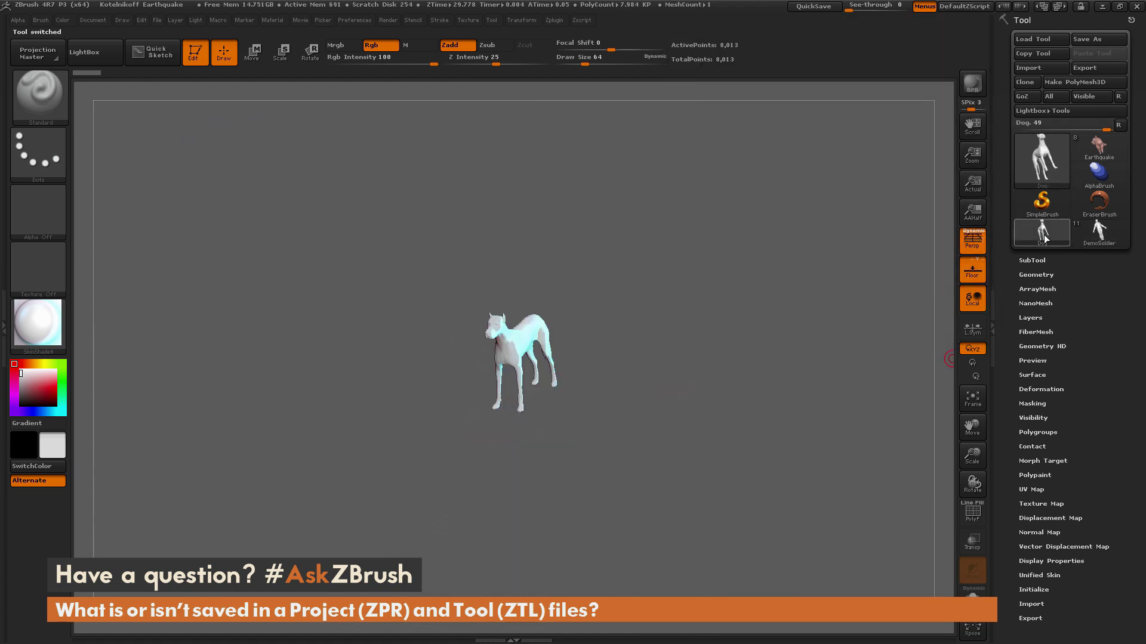
pyautogui.click(1103, 143)
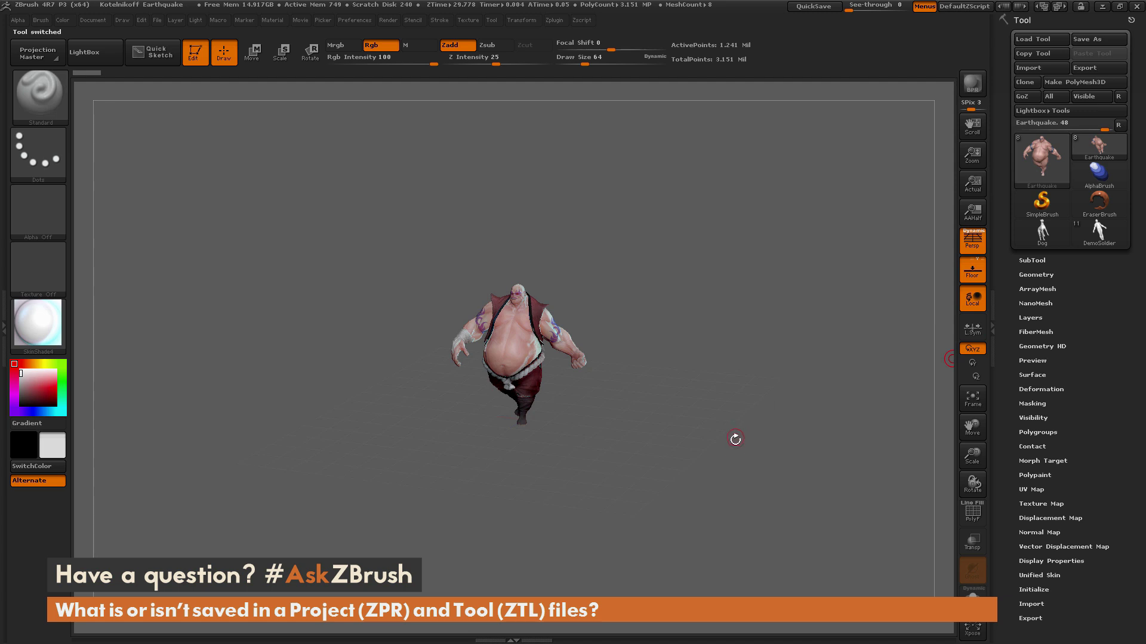
pyautogui.press('f')
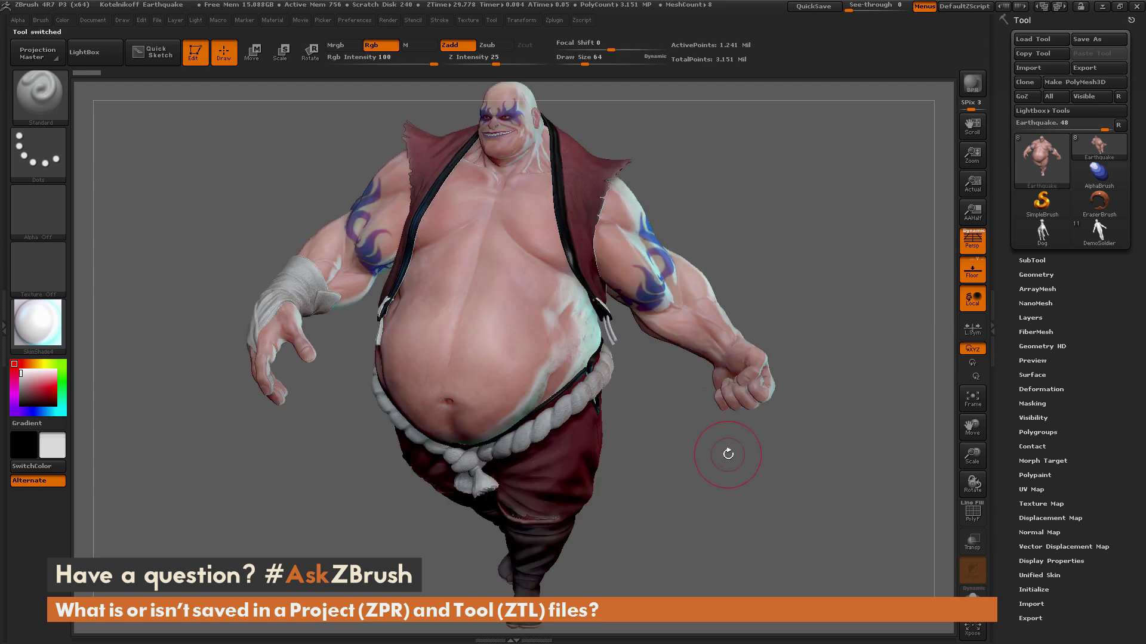
pyautogui.press('ctrl')
# Step: Save the scene as project Earthquake2, then request Init ZBrush from Preferences
pyautogui.hotkey('ctrl', 's')
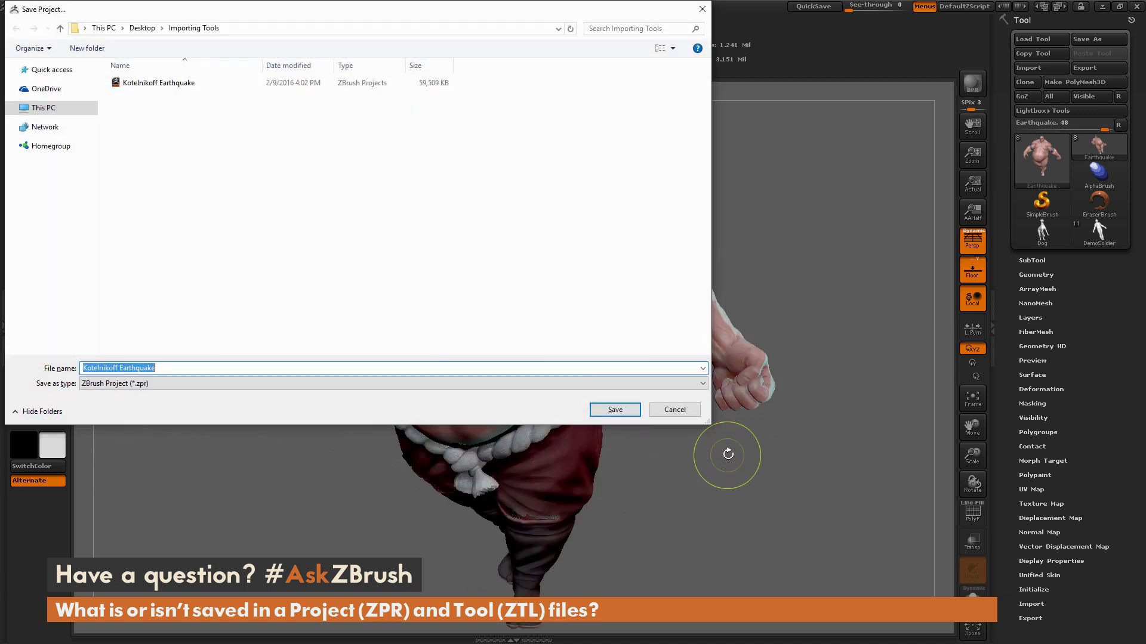
pyautogui.click(185, 369)
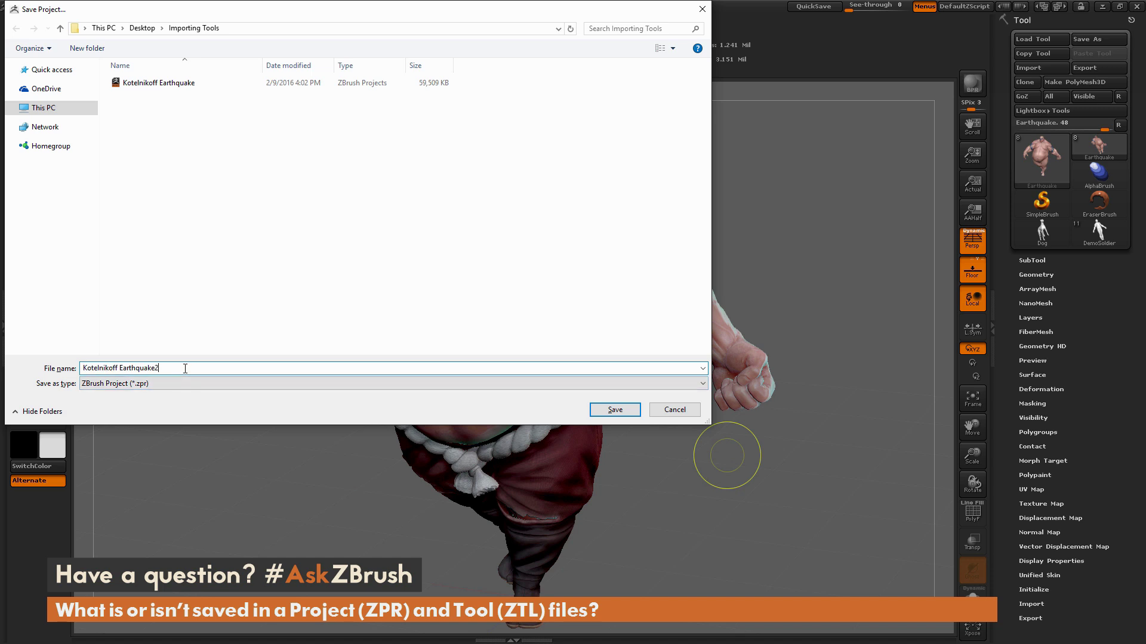
pyautogui.click(615, 410)
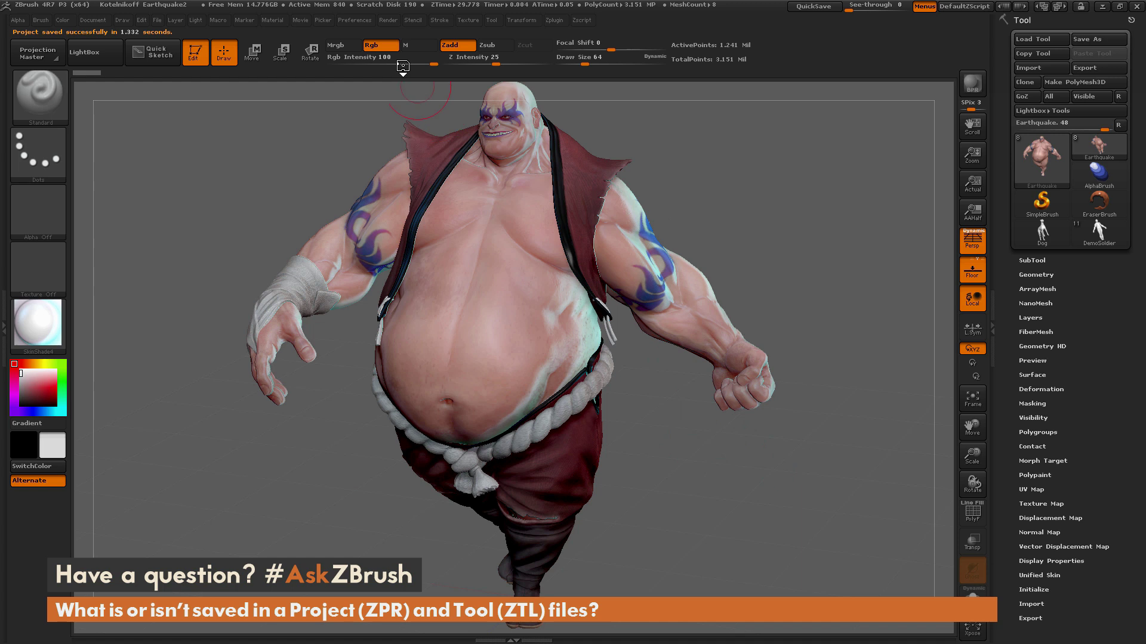
pyautogui.click(357, 22)
pyautogui.click(394, 45)
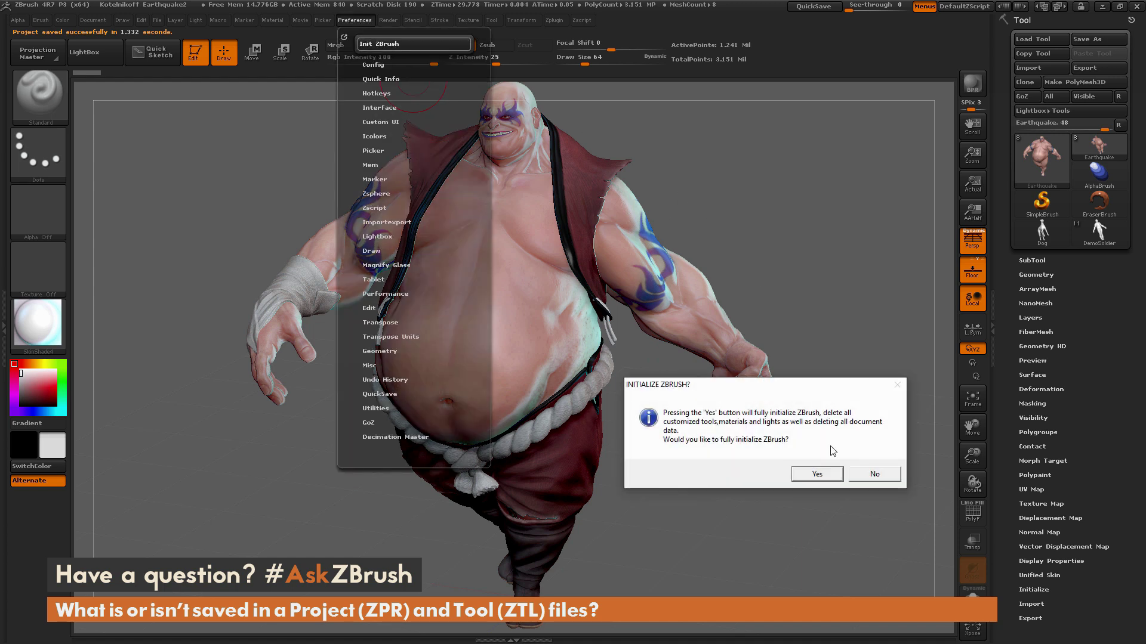
# Step: Confirm the full reinitialization, then load the Earthquake2 project file back in with Ctrl+O
pyautogui.click(826, 478)
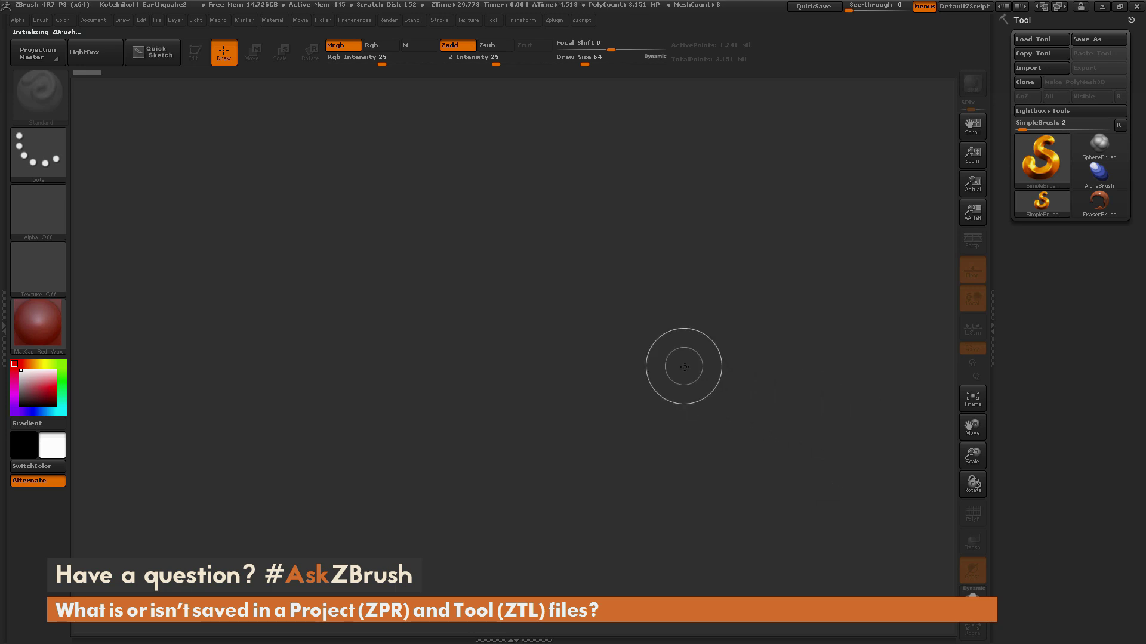
pyautogui.hotkey('ctrl', 'o')
pyautogui.click(208, 96)
pyautogui.click(614, 410)
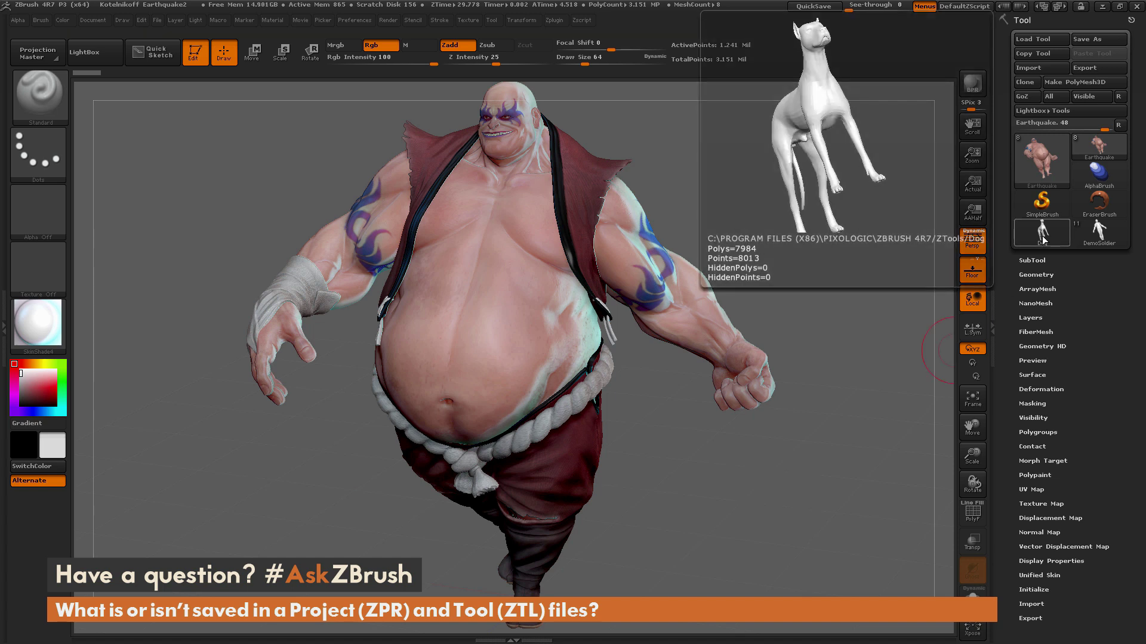
pyautogui.moveTo(1105, 238)
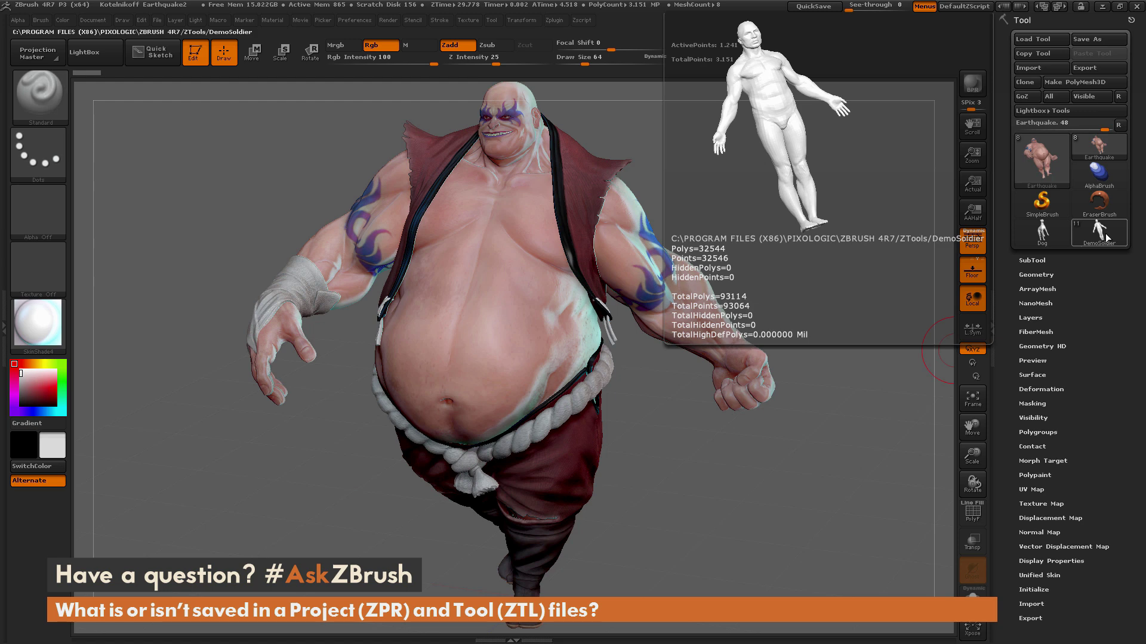
pyautogui.moveTo(1103, 150)
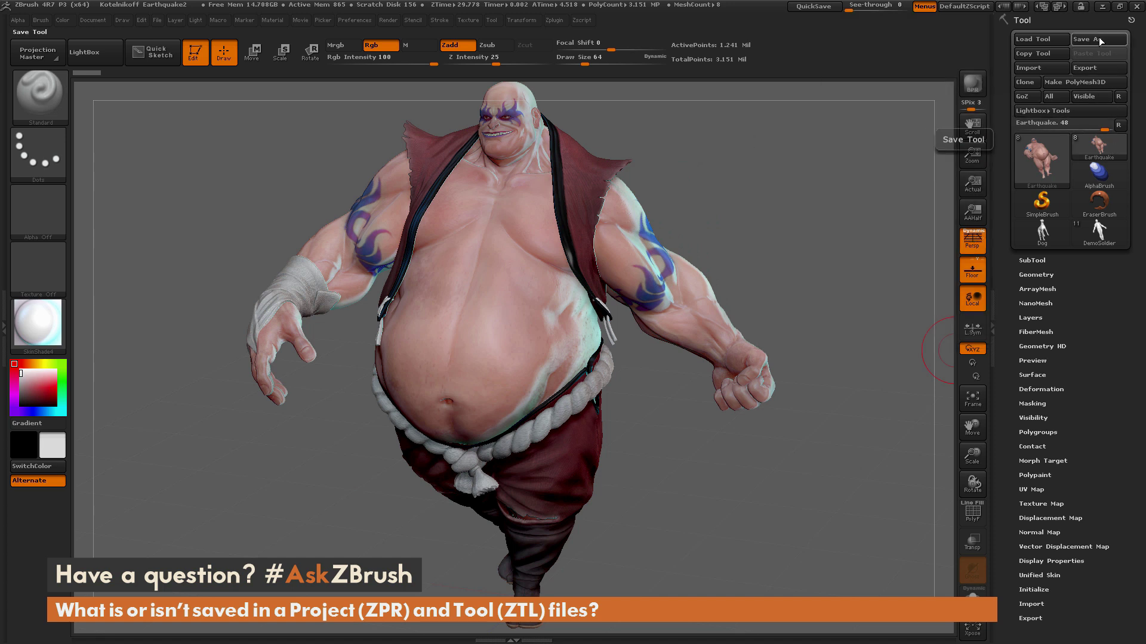
pyautogui.click(387, 20)
pyautogui.click(439, 166)
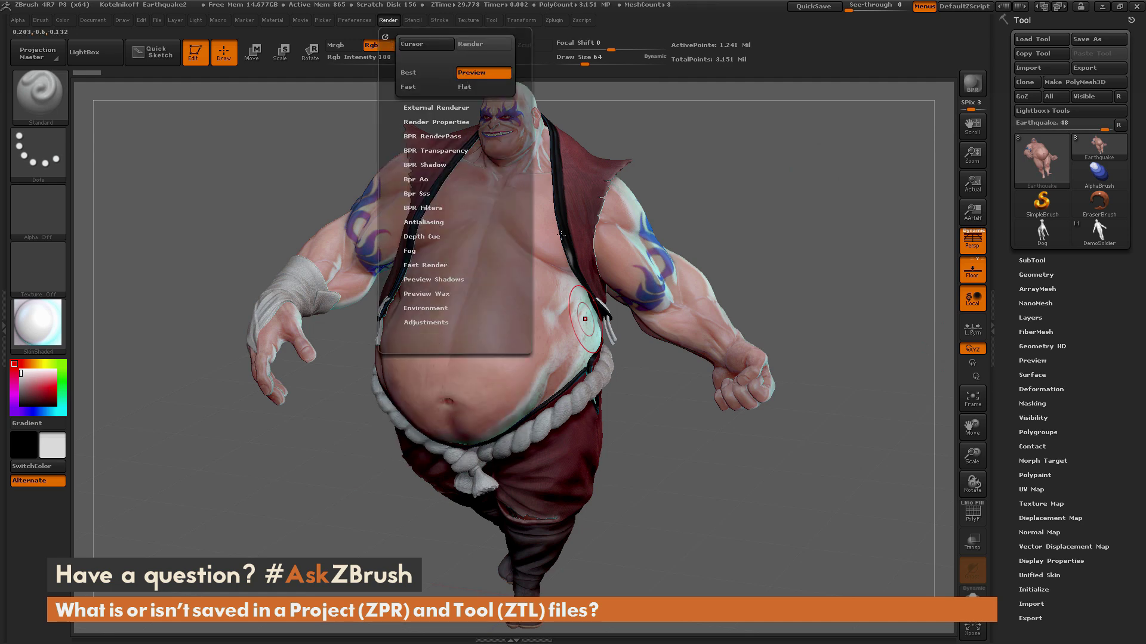
pyautogui.hotkey('alt', 'Tab')
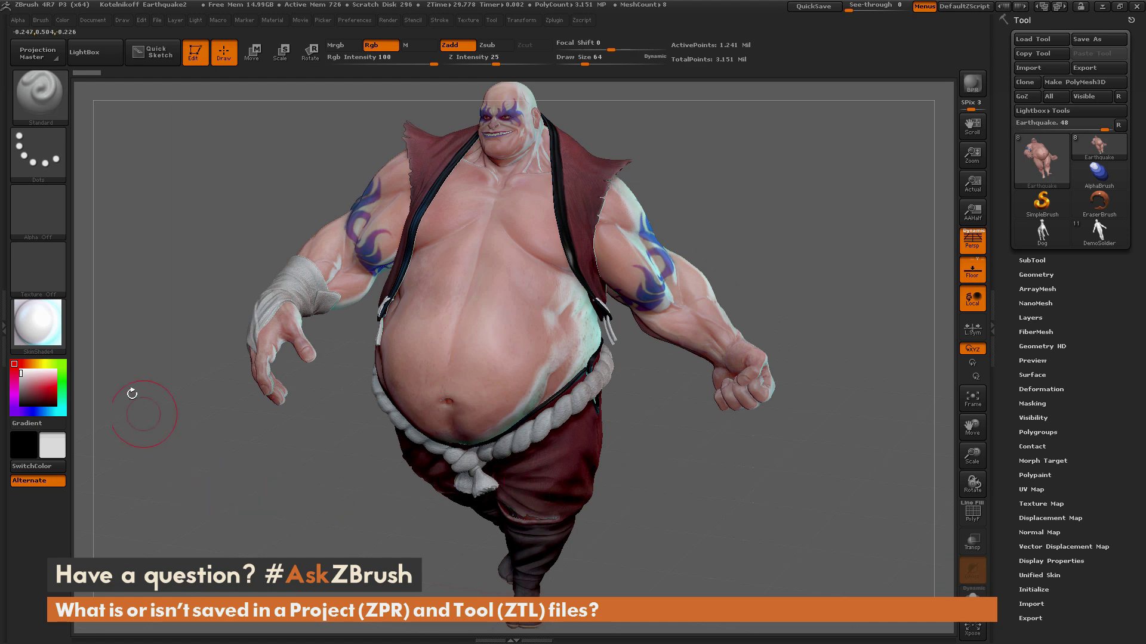
# Step: Open the Material picker to check the available materials
pyautogui.click(58, 319)
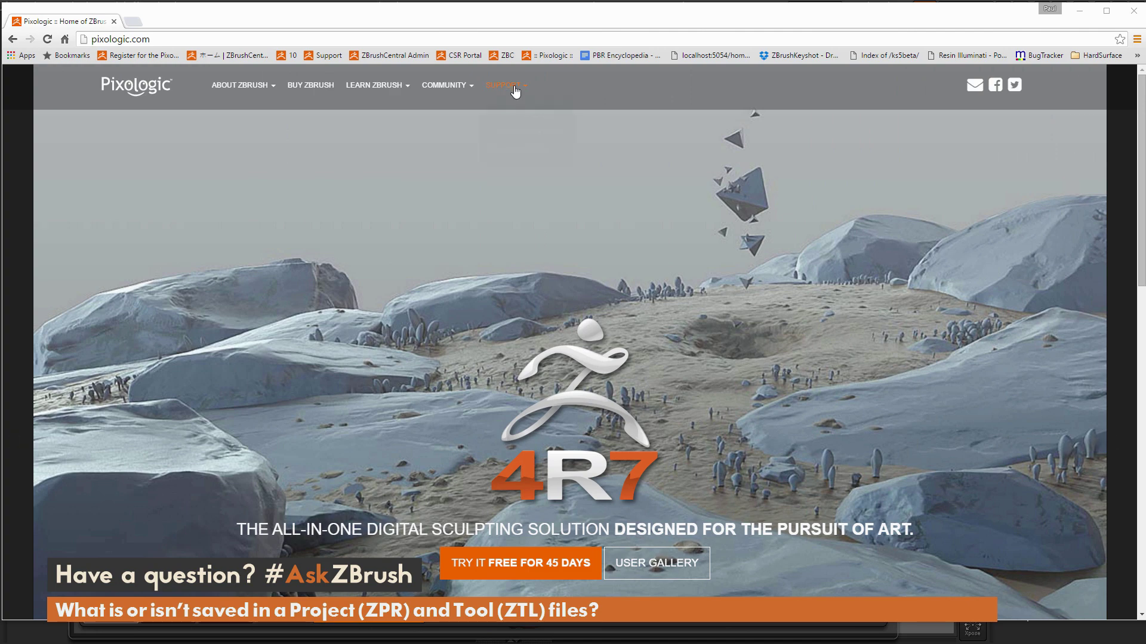
# Step: Go to the Pixologic Download Center and open the MatCap Library
pyautogui.moveTo(514, 92)
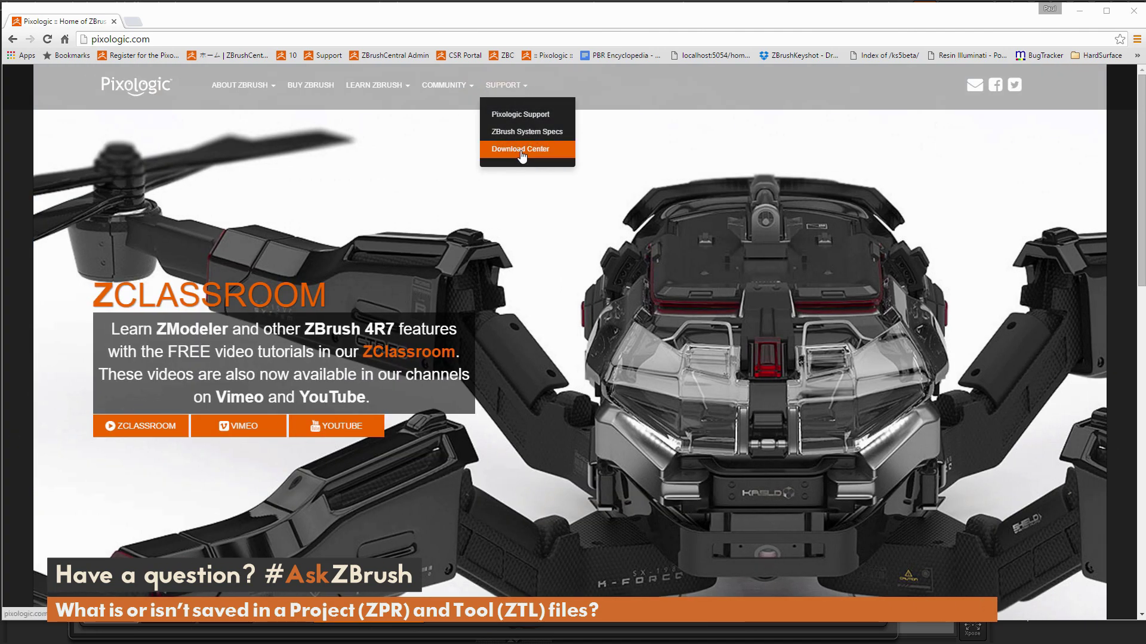
pyautogui.click(520, 154)
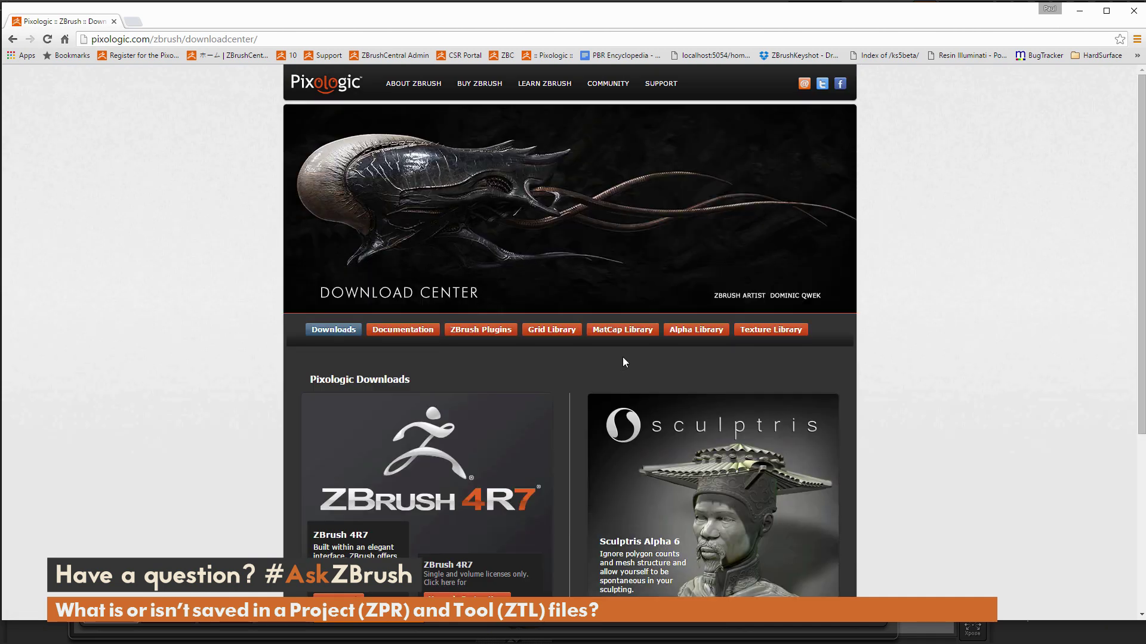
pyautogui.click(624, 333)
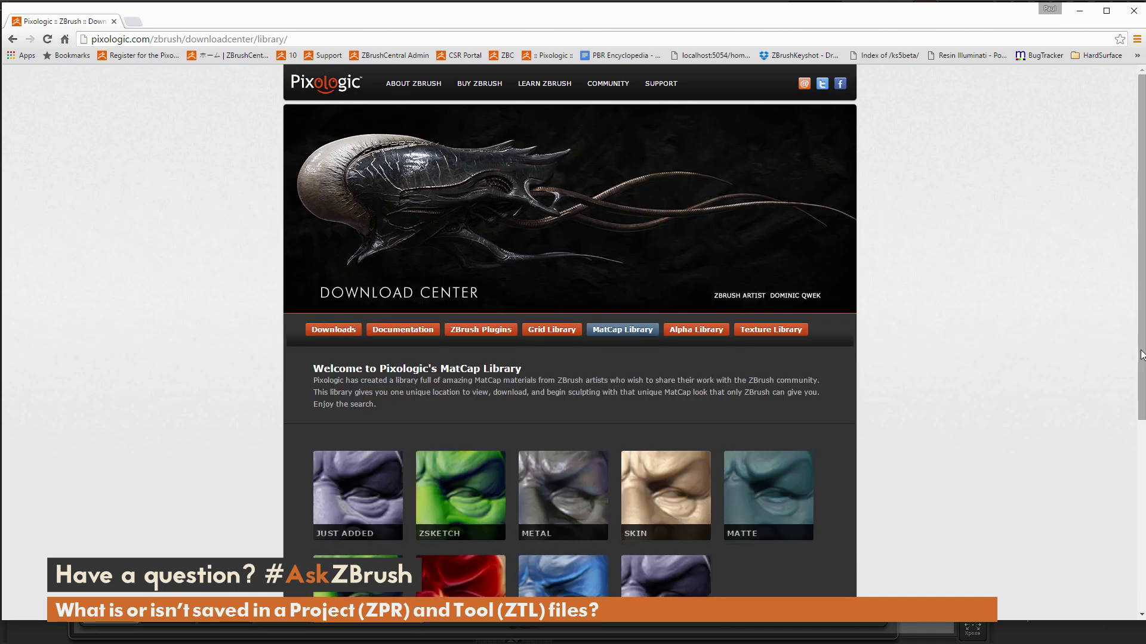
# Step: Browse the Metal matcap collection, previewing the orange copper and then the golden matcap
pyautogui.scroll(-2, 1141, 412)
pyautogui.scroll(-1, 1141, 412)
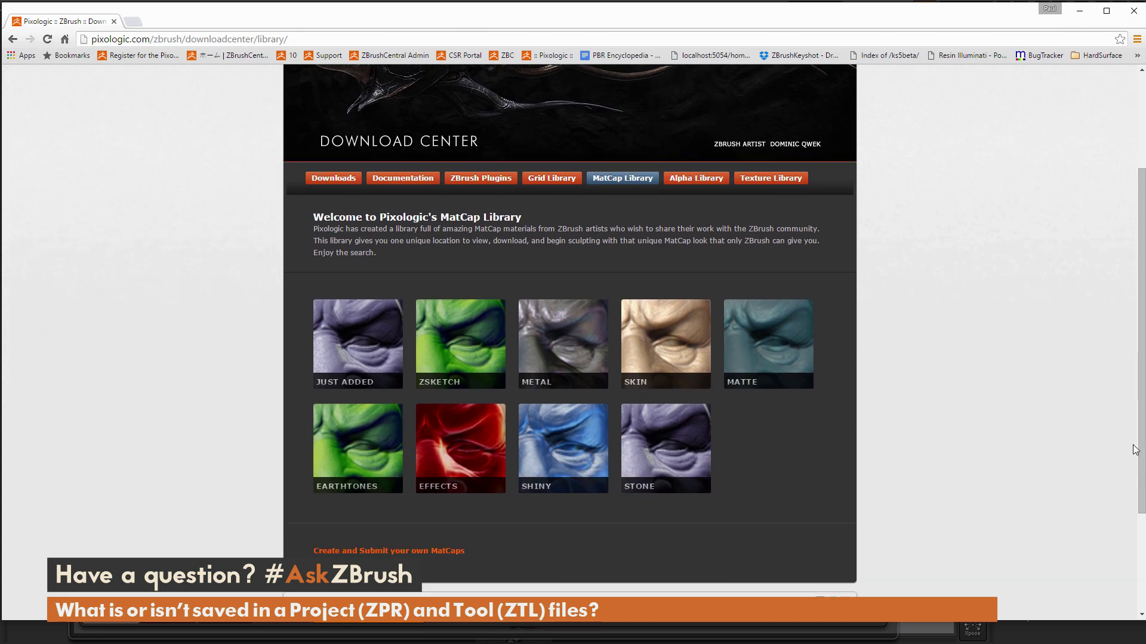
pyautogui.click(571, 334)
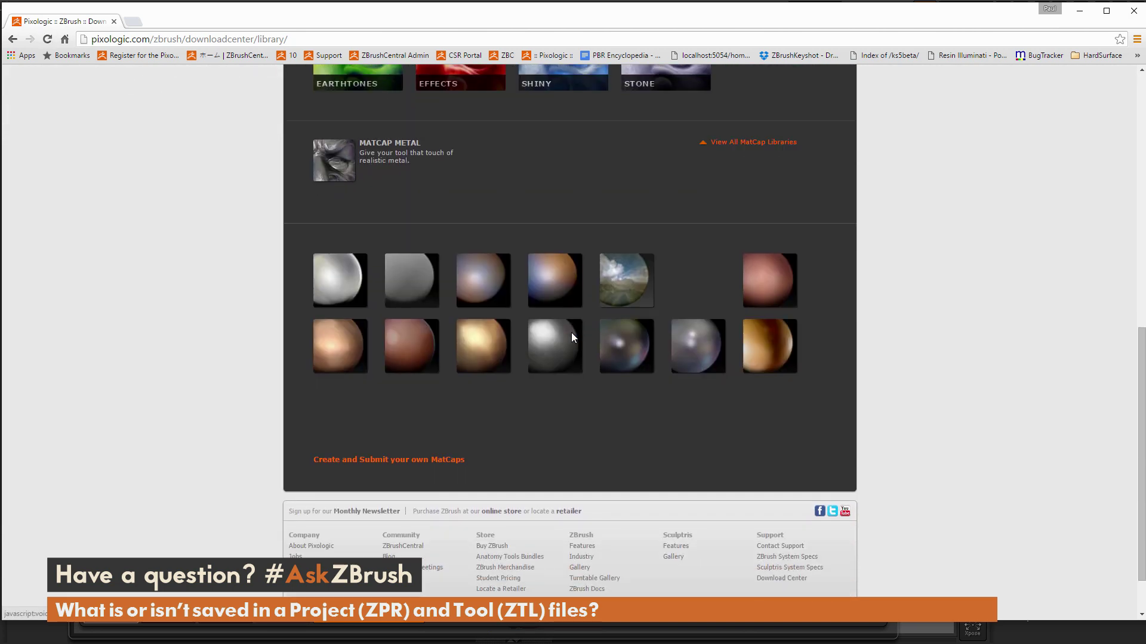
pyautogui.moveTo(1137, 452)
pyautogui.mouseDown()
pyautogui.moveTo(1136, 398)
pyautogui.moveTo(1137, 448)
pyautogui.mouseUp()
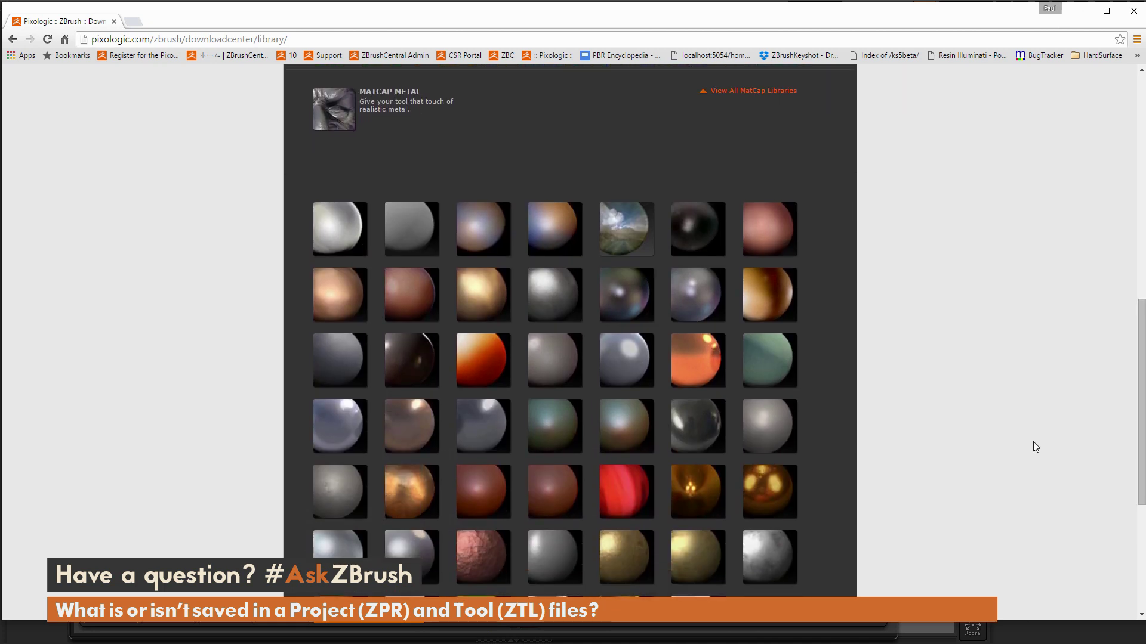
pyautogui.click(701, 375)
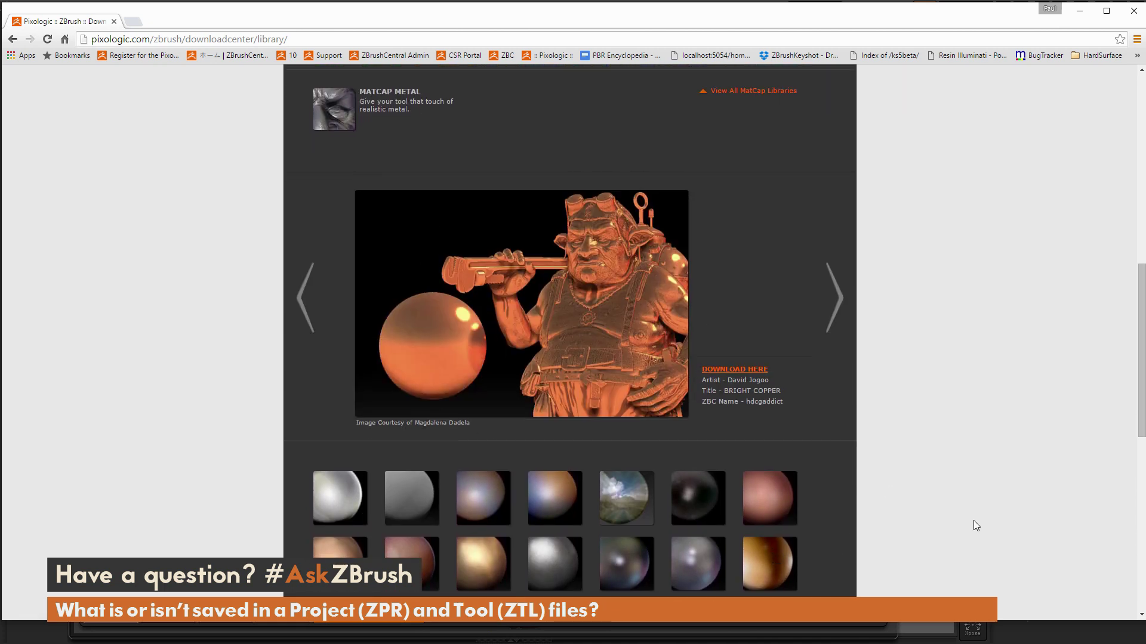
pyautogui.click(783, 568)
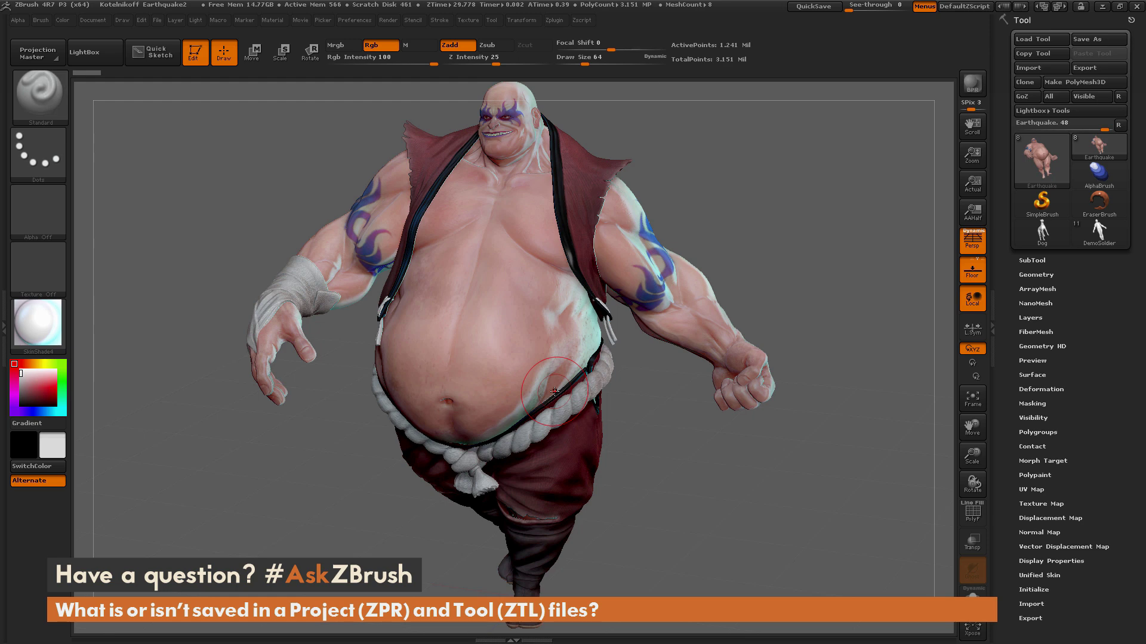
# Step: Open the Material picker to review the kept MatCap and Standard materials, previewing SkinShade4
pyautogui.click(48, 328)
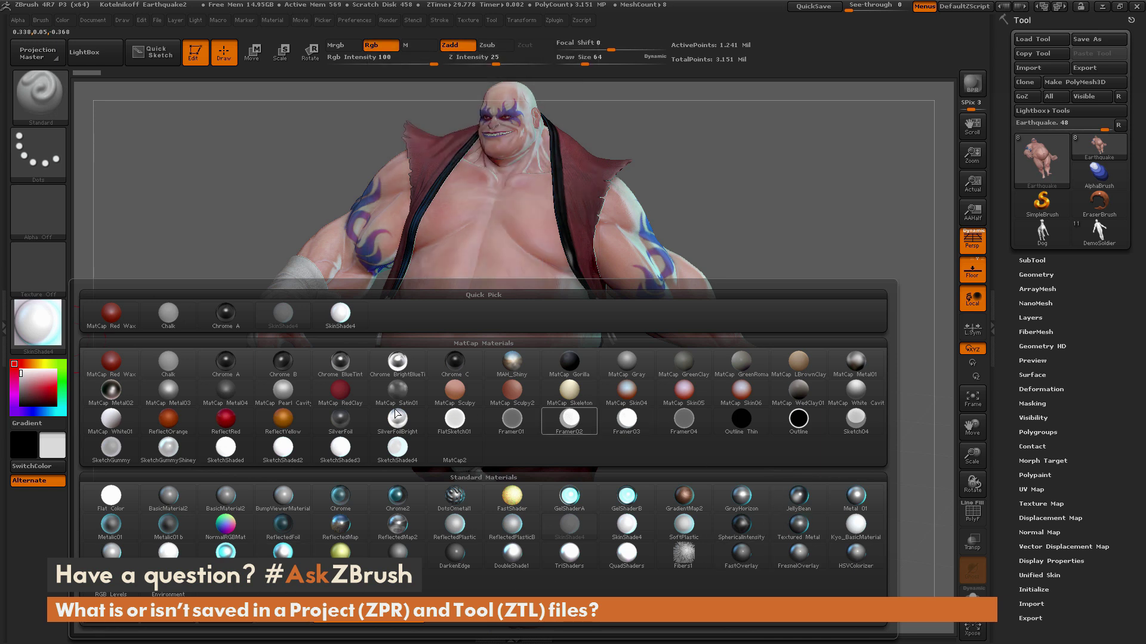
pyautogui.moveTo(642, 529)
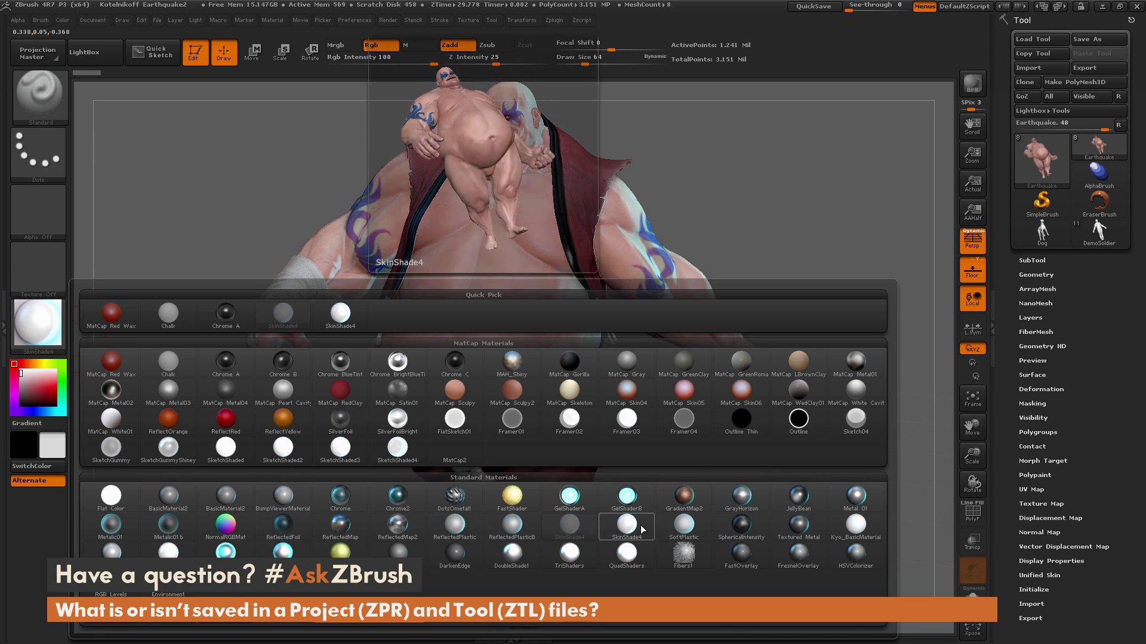